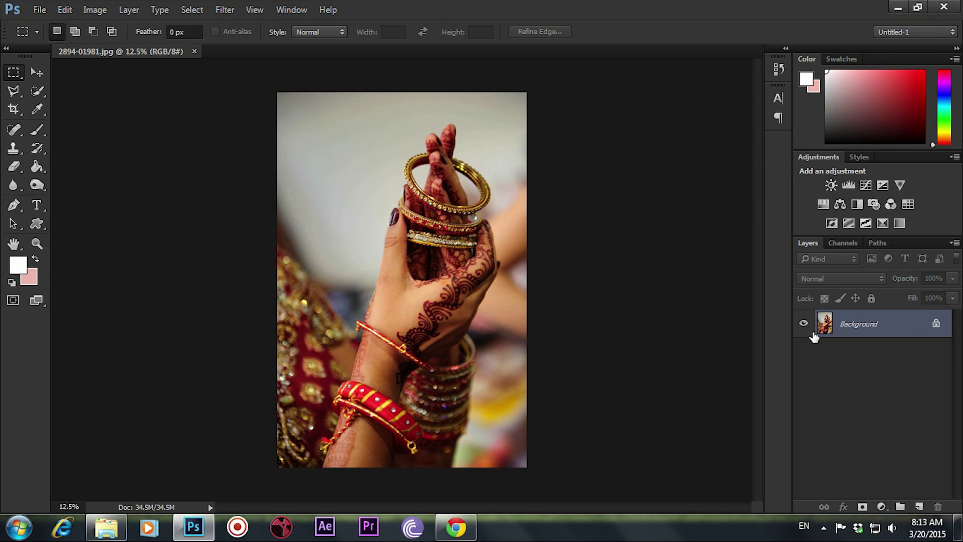
- Duplicate Background and clip a Levels adjustment at 3/1.48/239 to Background copy
{"action": "left_click_drag", "start_coordinate": [853, 324], "coordinate": [919, 507]}
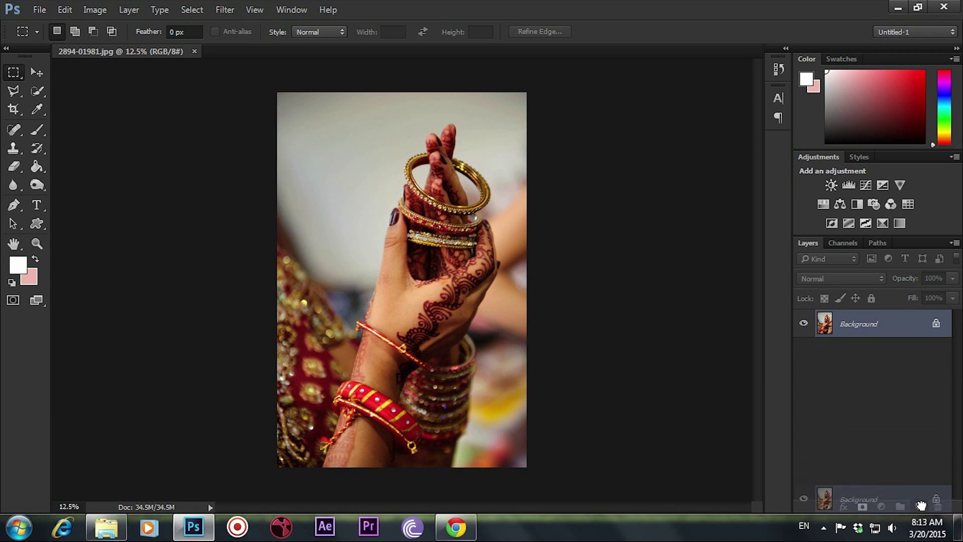
{"action": "left_click", "coordinate": [882, 507]}
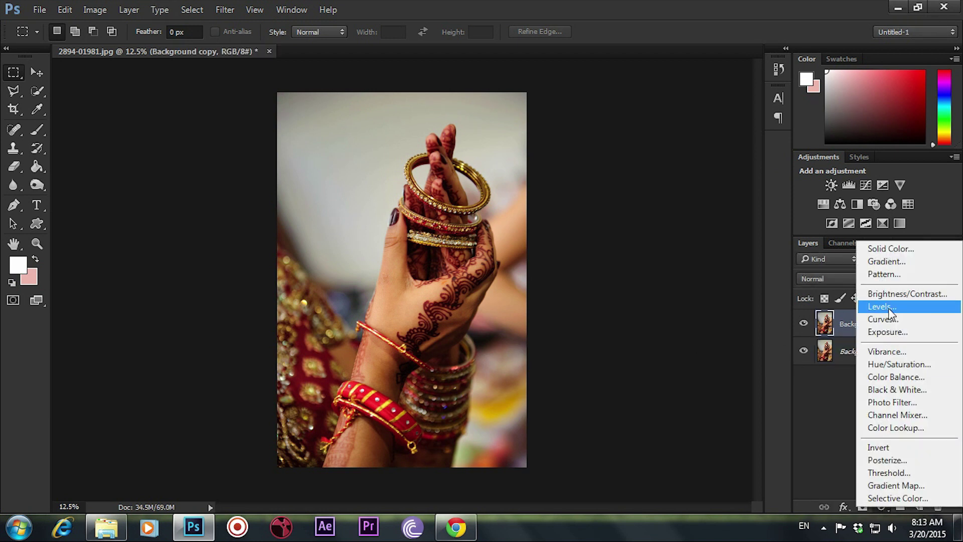
{"action": "left_click", "coordinate": [882, 307]}
{"action": "mouse_move", "coordinate": [852, 431]}
{"action": "left_mouse_down"}
{"action": "mouse_move", "coordinate": [867, 431]}
{"action": "mouse_move", "coordinate": [776, 433]}
{"action": "left_mouse_up"}
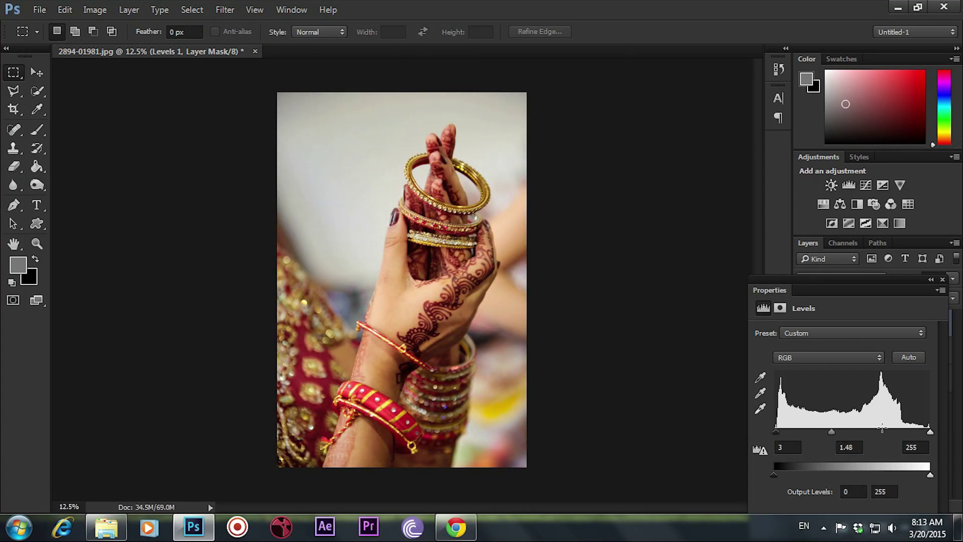
{"action": "mouse_move", "coordinate": [927, 432]}
{"action": "left_mouse_down"}
{"action": "mouse_move", "coordinate": [908, 433]}
{"action": "mouse_move", "coordinate": [920, 432]}
{"action": "left_mouse_up"}
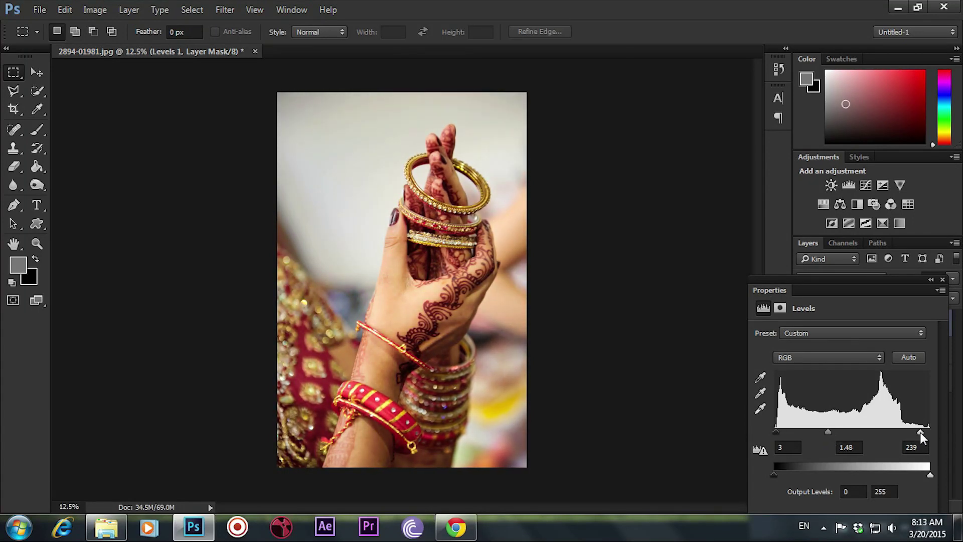
{"action": "left_click", "coordinate": [943, 279]}
{"action": "left_click", "coordinate": [834, 341], "text": "alt"}
{"action": "left_click", "coordinate": [912, 353]}
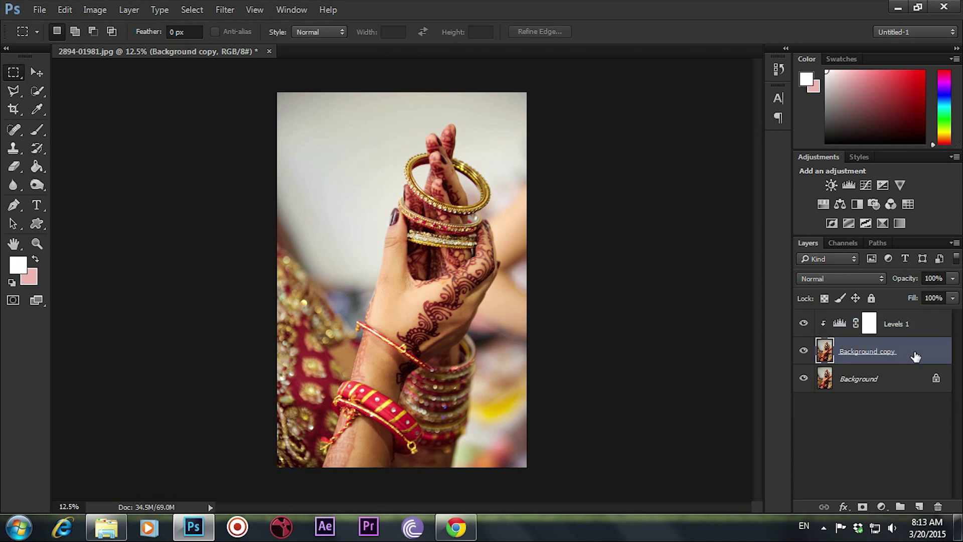
- Convert Background copy to a Smart Object and launch the Camera Raw Filter on it
{"action": "right_click", "coordinate": [921, 354]}
{"action": "left_click", "coordinate": [782, 182]}
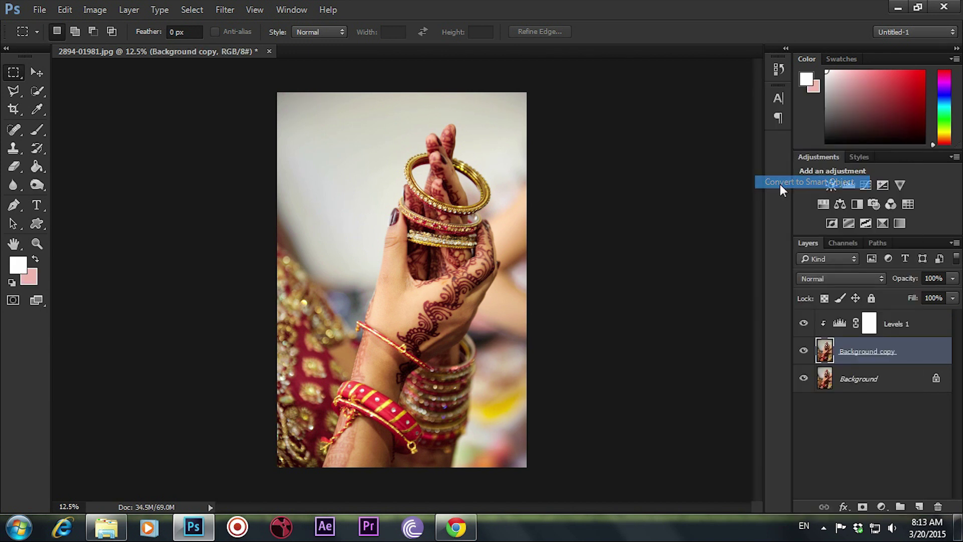
{"action": "left_click", "coordinate": [225, 9]}
{"action": "left_click", "coordinate": [238, 104]}
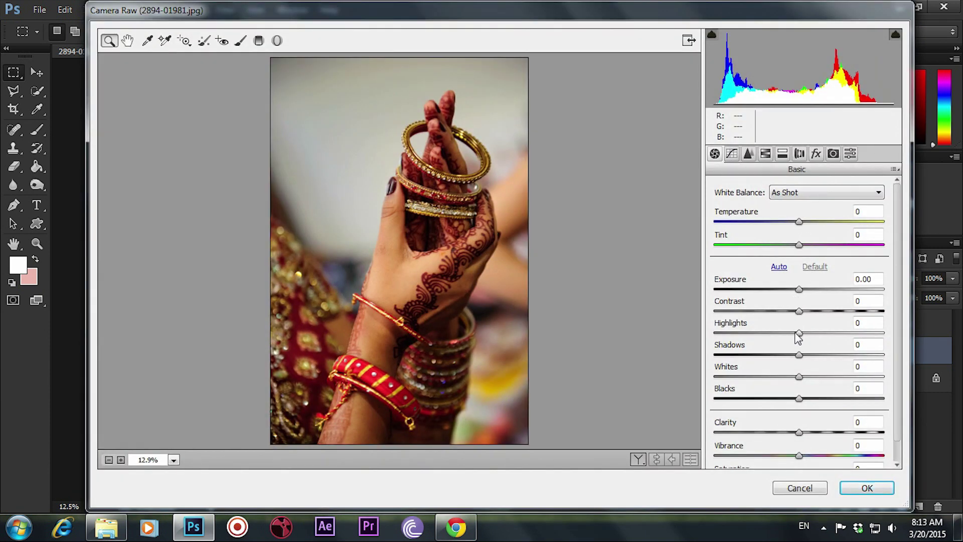
- Set Highlights -36, Shadows +100, Whites +28, Blacks -15, Clarity +19 and Vibrance +58
{"action": "mouse_move", "coordinate": [798, 333]}
{"action": "left_mouse_down"}
{"action": "mouse_move", "coordinate": [692, 327]}
{"action": "mouse_move", "coordinate": [772, 332]}
{"action": "left_mouse_up"}
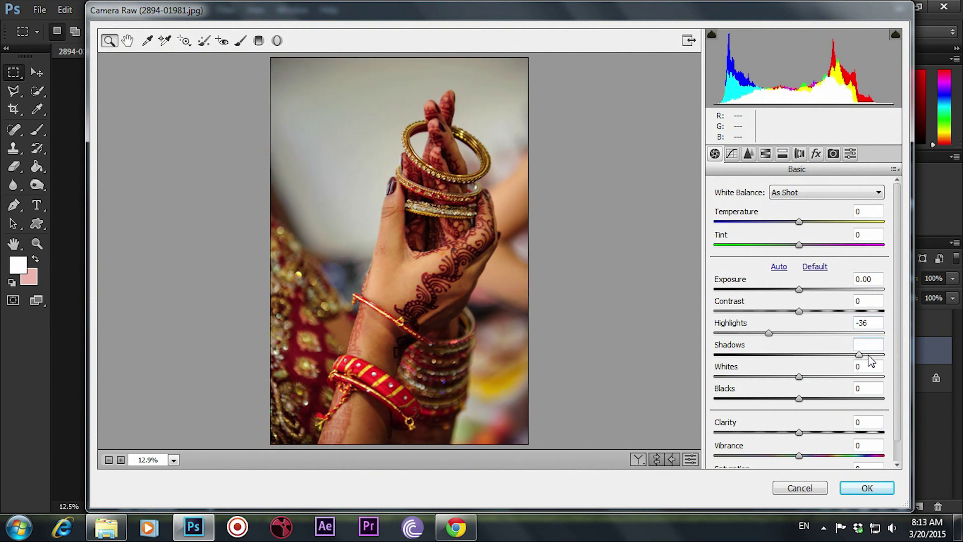
{"action": "left_click_drag", "start_coordinate": [862, 356], "coordinate": [886, 355]}
{"action": "mouse_move", "coordinate": [833, 376]}
{"action": "left_mouse_down"}
{"action": "mouse_move", "coordinate": [745, 399]}
{"action": "mouse_move", "coordinate": [786, 399]}
{"action": "left_mouse_up"}
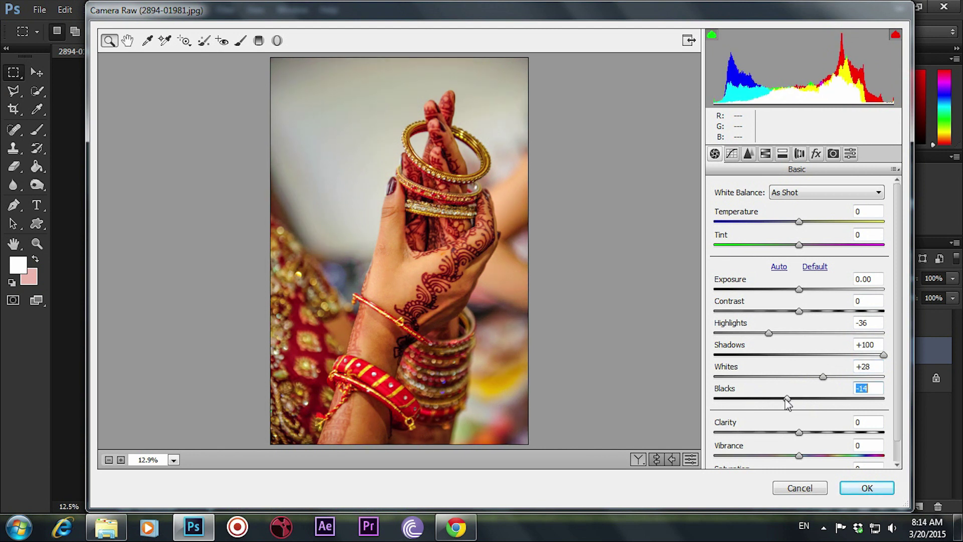
{"action": "mouse_move", "coordinate": [799, 432]}
{"action": "left_mouse_down"}
{"action": "mouse_move", "coordinate": [879, 433]}
{"action": "mouse_move", "coordinate": [763, 457]}
{"action": "mouse_move", "coordinate": [792, 457]}
{"action": "left_mouse_up"}
{"action": "scroll", "coordinate": [894, 405], "scroll_direction": "down", "scroll_amount": 1}
{"action": "left_click", "coordinate": [748, 154]}
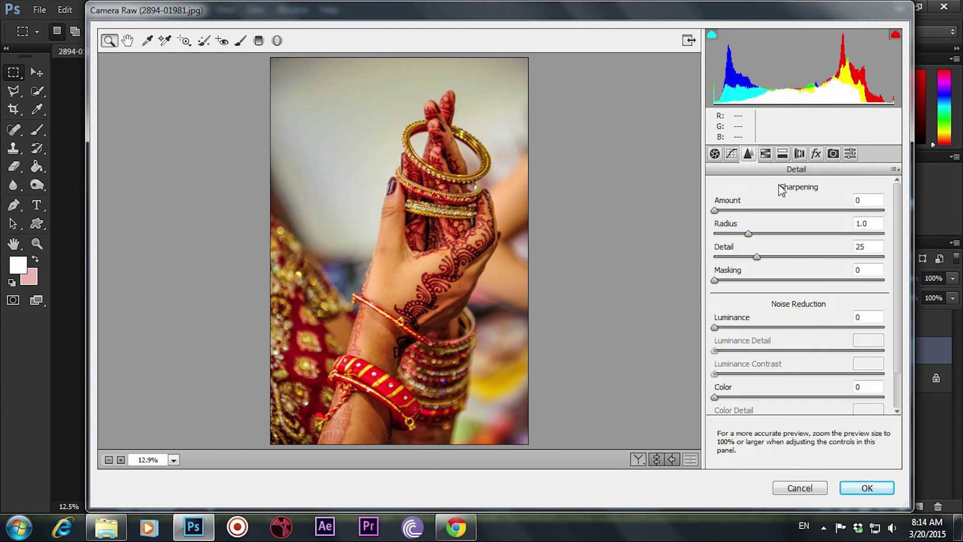
- Adjust HSL saturation: lower orange, raise yellow, greens and aquas to +32, blues +33
{"action": "mouse_move", "coordinate": [803, 277]}
{"action": "left_mouse_down"}
{"action": "mouse_move", "coordinate": [787, 278]}
{"action": "mouse_move", "coordinate": [815, 255]}
{"action": "mouse_move", "coordinate": [840, 255]}
{"action": "mouse_move", "coordinate": [829, 254]}
{"action": "left_mouse_up"}
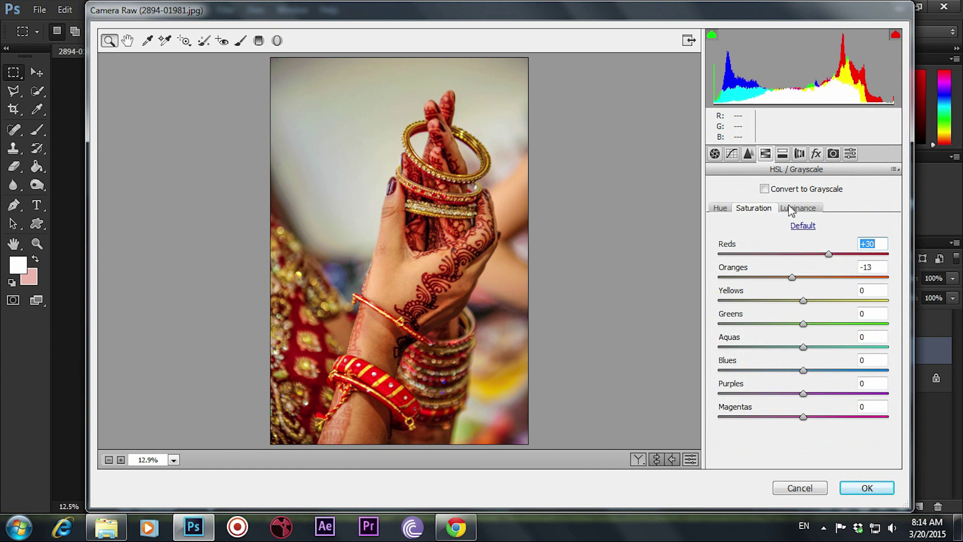
{"action": "left_click_drag", "start_coordinate": [803, 301], "coordinate": [833, 301]}
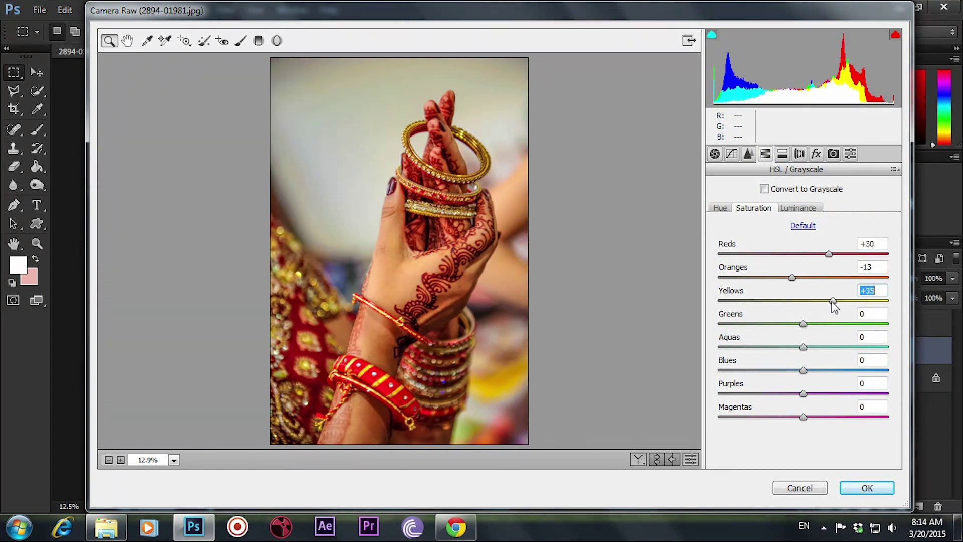
{"action": "mouse_move", "coordinate": [803, 347]}
{"action": "left_mouse_down"}
{"action": "mouse_move", "coordinate": [830, 347]}
{"action": "mouse_move", "coordinate": [830, 324]}
{"action": "left_mouse_up"}
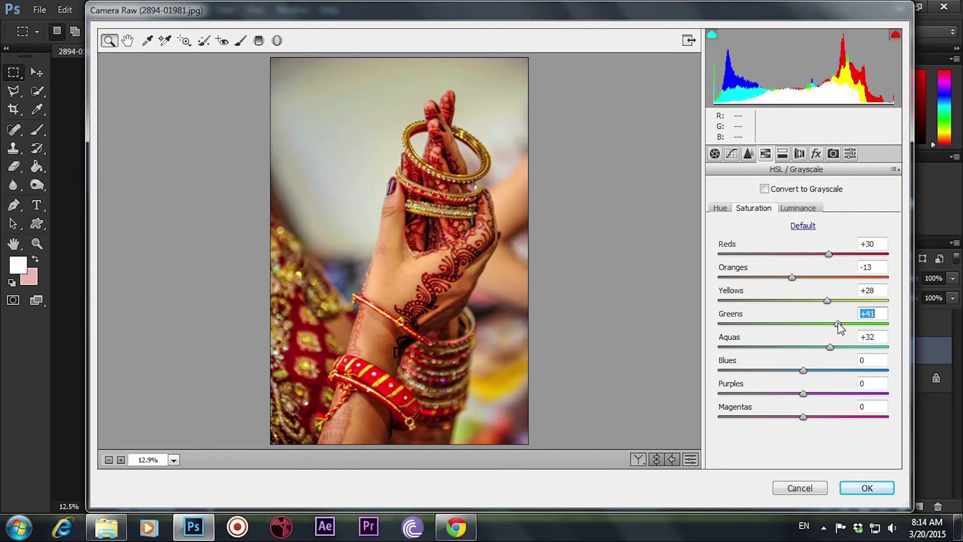
{"action": "mouse_move", "coordinate": [803, 370]}
{"action": "left_mouse_down"}
{"action": "mouse_move", "coordinate": [832, 370]}
{"action": "mouse_move", "coordinate": [817, 394]}
{"action": "mouse_move", "coordinate": [834, 395]}
{"action": "mouse_move", "coordinate": [834, 417]}
{"action": "left_mouse_up"}
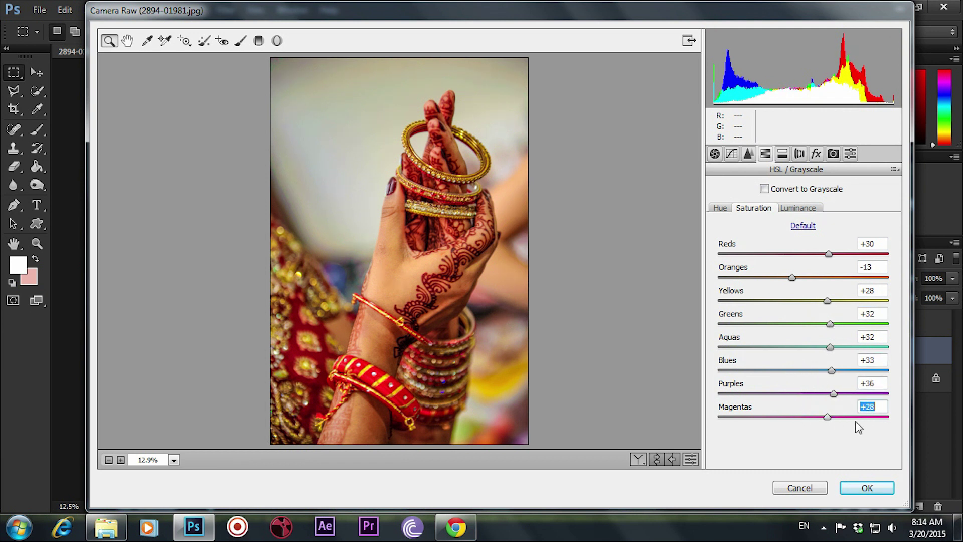
- Rebalance per-colour luminance, brightening oranges to +29 and lifting greens, aquas, blues and purples
{"action": "left_click", "coordinate": [797, 208]}
{"action": "mouse_move", "coordinate": [803, 277]}
{"action": "left_mouse_down"}
{"action": "mouse_move", "coordinate": [828, 277]}
{"action": "mouse_move", "coordinate": [786, 254]}
{"action": "left_mouse_up"}
{"action": "mouse_move", "coordinate": [803, 300]}
{"action": "left_mouse_down"}
{"action": "mouse_move", "coordinate": [783, 303]}
{"action": "mouse_move", "coordinate": [817, 300]}
{"action": "mouse_move", "coordinate": [810, 324]}
{"action": "mouse_move", "coordinate": [820, 323]}
{"action": "left_mouse_up"}
{"action": "mouse_move", "coordinate": [803, 347]}
{"action": "left_mouse_down"}
{"action": "mouse_move", "coordinate": [820, 347]}
{"action": "mouse_move", "coordinate": [837, 416]}
{"action": "left_mouse_up"}
- Set sharpening 12/1.3/35 and luminance noise reduction 55 with detail 86
{"action": "left_click", "coordinate": [748, 154]}
{"action": "mouse_move", "coordinate": [714, 327]}
{"action": "left_mouse_down"}
{"action": "mouse_move", "coordinate": [771, 327]}
{"action": "mouse_move", "coordinate": [860, 350]}
{"action": "left_mouse_up"}
{"action": "left_click_drag", "start_coordinate": [771, 327], "coordinate": [808, 327]}
{"action": "mouse_move", "coordinate": [714, 210]}
{"action": "left_mouse_down"}
{"action": "mouse_move", "coordinate": [769, 233]}
{"action": "mouse_move", "coordinate": [773, 257]}
{"action": "left_mouse_up"}
{"action": "left_click", "coordinate": [421, 230]}
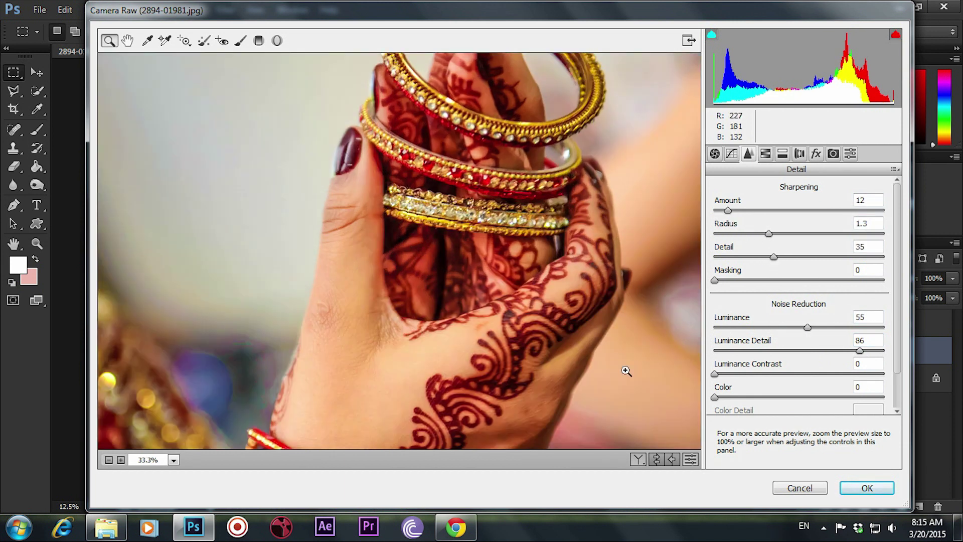
{"action": "left_click", "coordinate": [783, 155]}
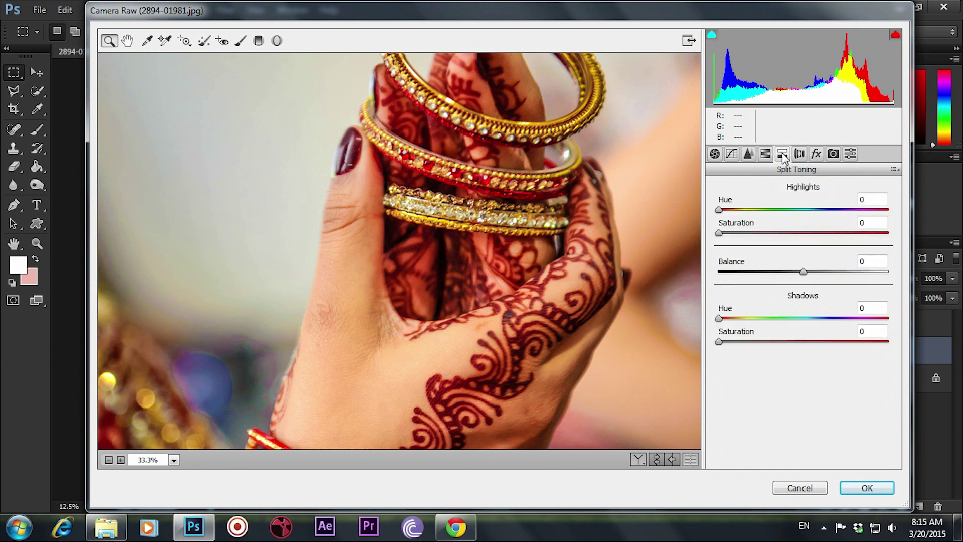
- Split-tone green highlights at saturation 38 and blue shadows at hue 252, saturation 46
{"action": "mouse_move", "coordinate": [719, 233]}
{"action": "left_mouse_down"}
{"action": "mouse_move", "coordinate": [749, 233]}
{"action": "mouse_move", "coordinate": [760, 209]}
{"action": "left_mouse_up"}
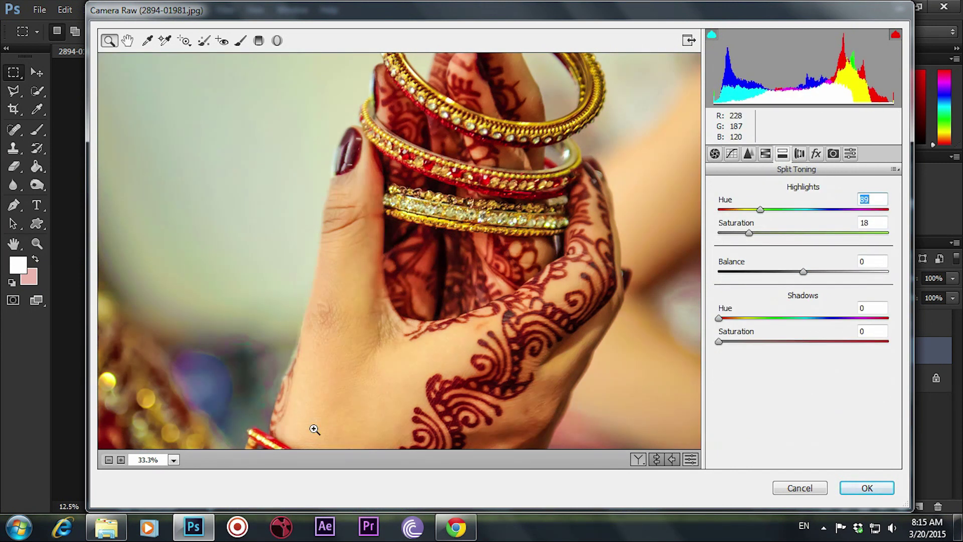
{"action": "left_click", "coordinate": [108, 460]}
{"action": "left_click", "coordinate": [108, 460]}
{"action": "left_click", "coordinate": [107, 460]}
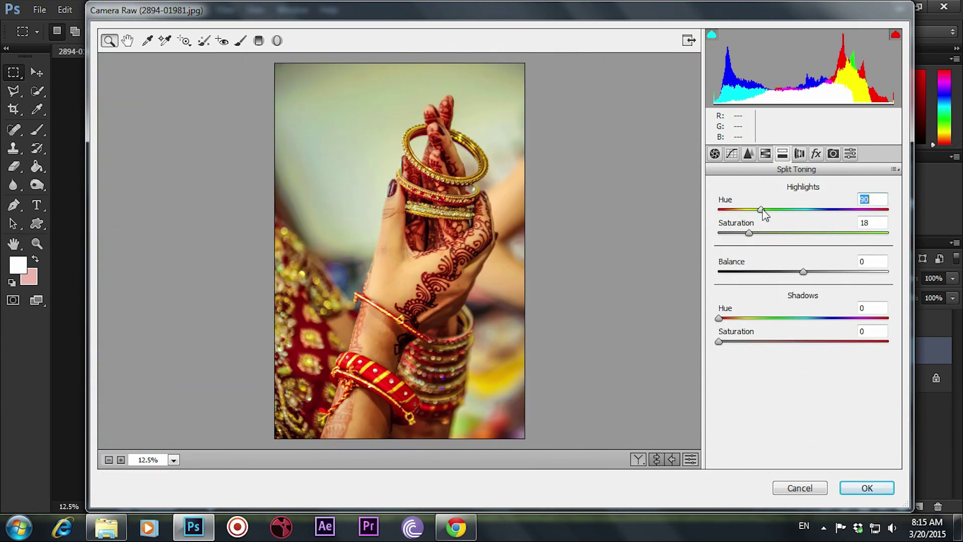
{"action": "left_click_drag", "start_coordinate": [760, 210], "coordinate": [791, 214]}
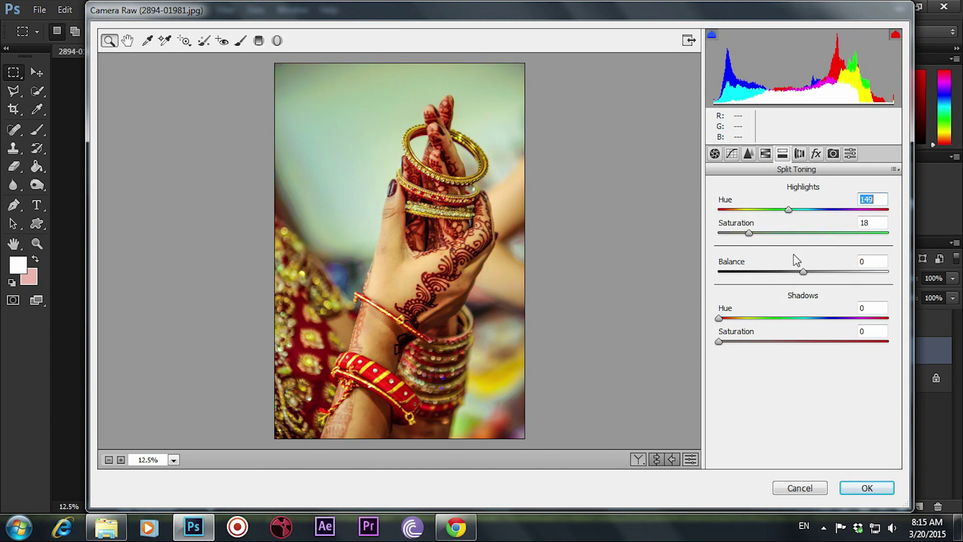
{"action": "left_click_drag", "start_coordinate": [719, 341], "coordinate": [768, 341]}
{"action": "left_click_drag", "start_coordinate": [719, 318], "coordinate": [833, 318]}
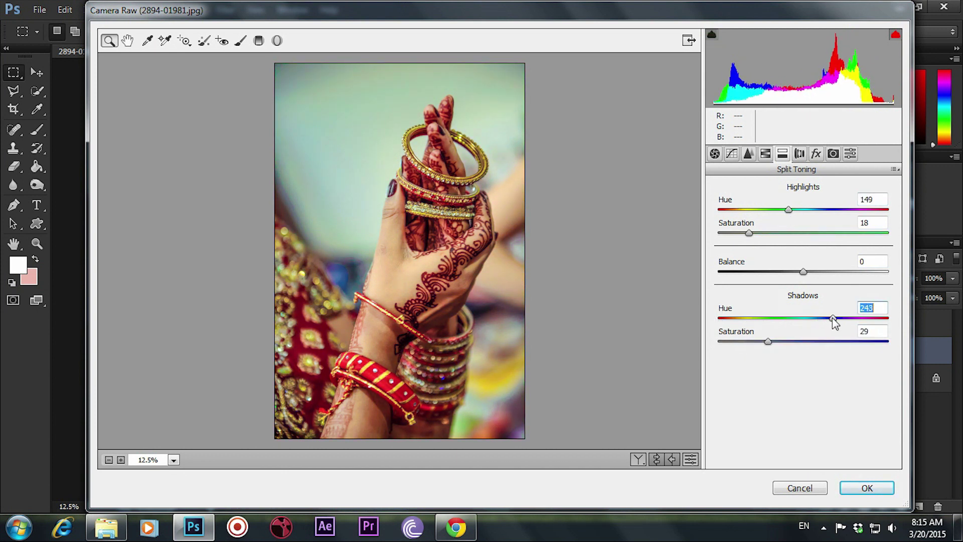
{"action": "mouse_move", "coordinate": [832, 319]}
{"action": "left_mouse_down"}
{"action": "mouse_move", "coordinate": [840, 329]}
{"action": "mouse_move", "coordinate": [826, 330]}
{"action": "left_mouse_up"}
{"action": "mouse_move", "coordinate": [768, 341]}
{"action": "left_mouse_down"}
{"action": "mouse_move", "coordinate": [858, 340]}
{"action": "mouse_move", "coordinate": [835, 340]}
{"action": "mouse_move", "coordinate": [848, 350]}
{"action": "left_mouse_up"}
{"action": "left_click", "coordinate": [796, 341]}
{"action": "mouse_move", "coordinate": [749, 233]}
{"action": "left_mouse_down"}
{"action": "mouse_move", "coordinate": [784, 240]}
{"action": "mouse_move", "coordinate": [809, 211]}
{"action": "mouse_move", "coordinate": [831, 219]}
{"action": "left_mouse_up"}
- Add a -13 post-crop vignette and apply the Camera Raw changes to the copy
{"action": "left_click", "coordinate": [799, 153]}
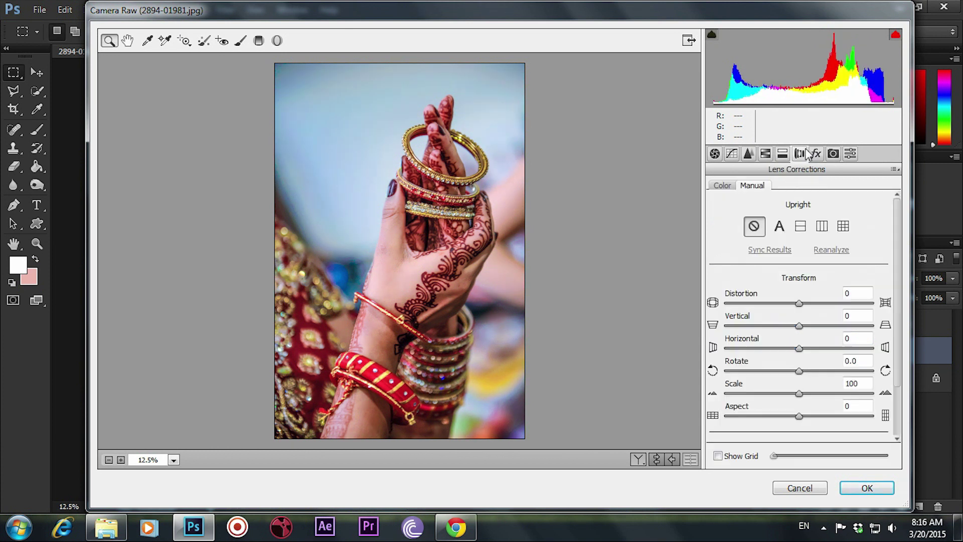
{"action": "left_click", "coordinate": [817, 153]}
{"action": "mouse_move", "coordinate": [804, 336]}
{"action": "left_mouse_down"}
{"action": "mouse_move", "coordinate": [790, 335]}
{"action": "mouse_move", "coordinate": [771, 360]}
{"action": "mouse_move", "coordinate": [799, 335]}
{"action": "left_mouse_up"}
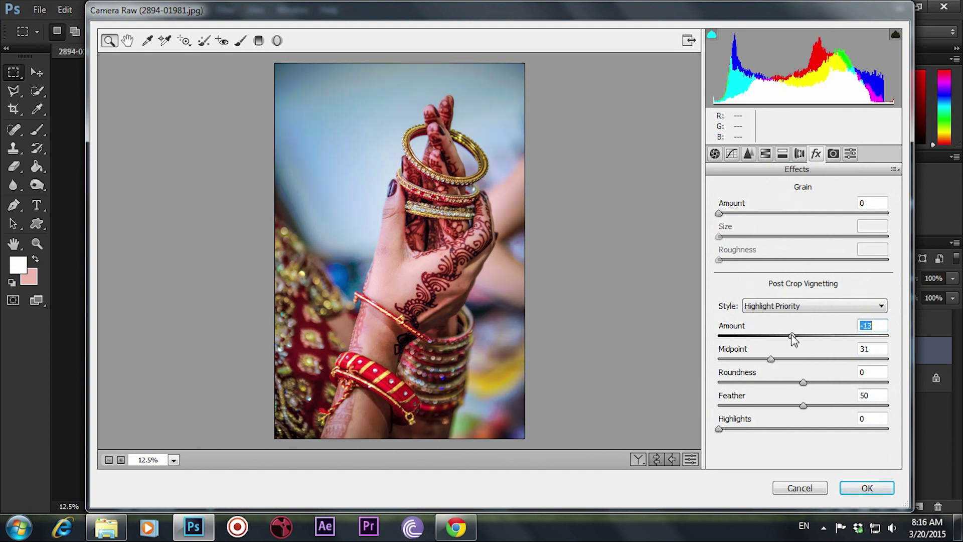
{"action": "left_click", "coordinate": [867, 489]}
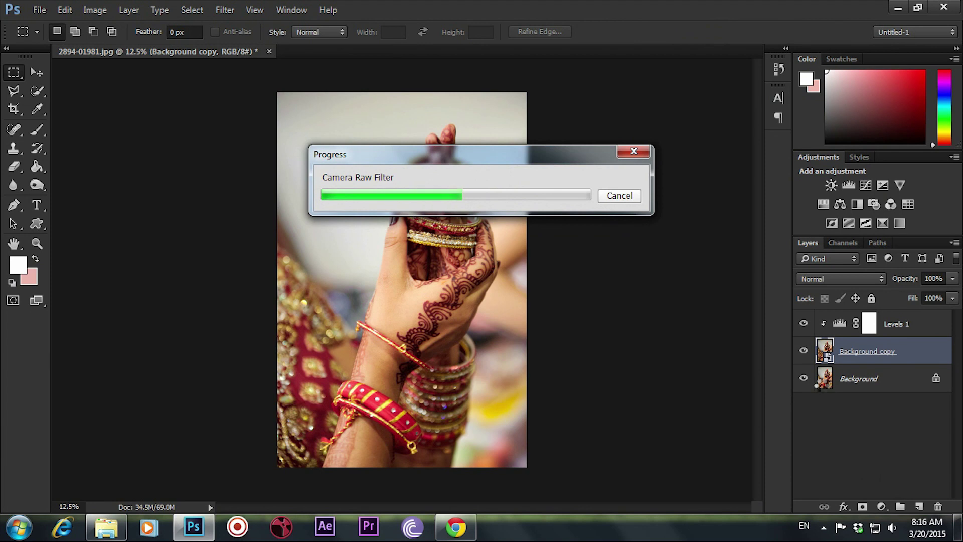
- Compare Levels 1 on and off, then reset its white input to 255 and midtones to 1.00
{"action": "left_click", "coordinate": [803, 324]}
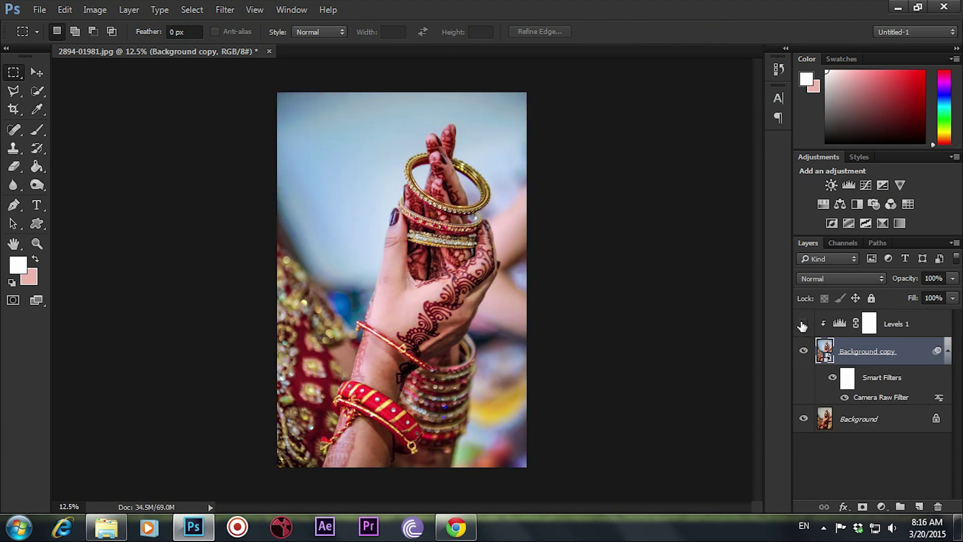
{"action": "left_click", "coordinate": [802, 324]}
{"action": "double_click", "coordinate": [840, 323]}
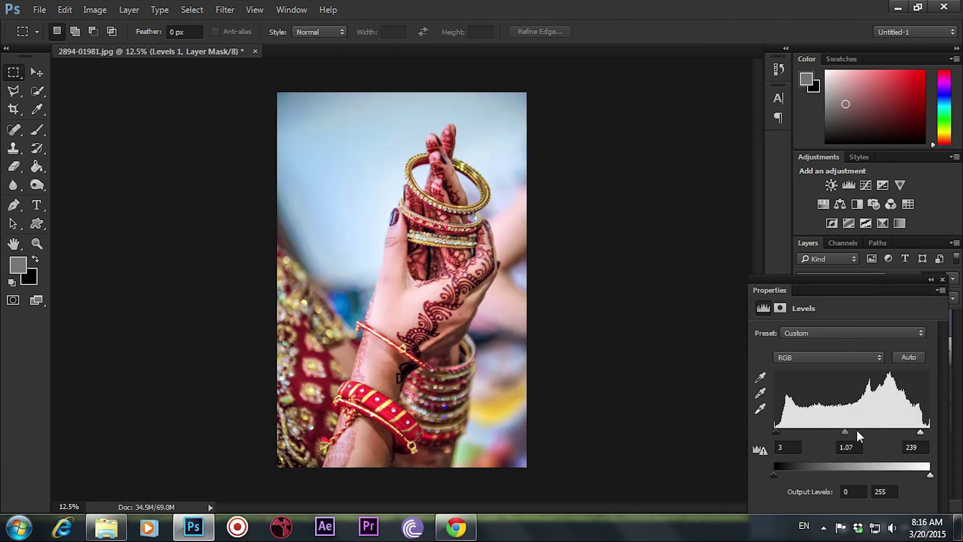
{"action": "left_click_drag", "start_coordinate": [850, 434], "coordinate": [854, 435]}
{"action": "left_click_drag", "start_coordinate": [921, 433], "coordinate": [933, 433]}
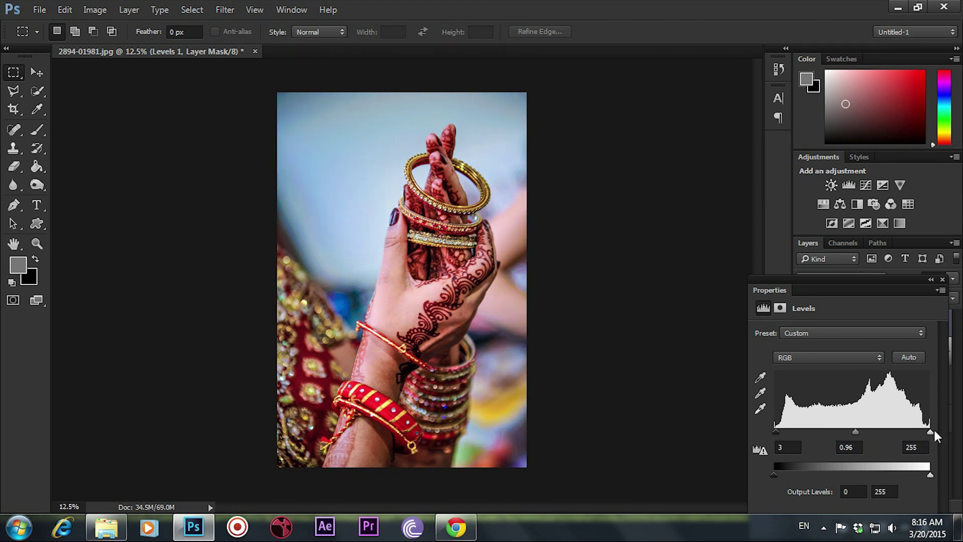
{"action": "left_click_drag", "start_coordinate": [856, 433], "coordinate": [854, 433]}
{"action": "left_click_drag", "start_coordinate": [778, 432], "coordinate": [781, 433]}
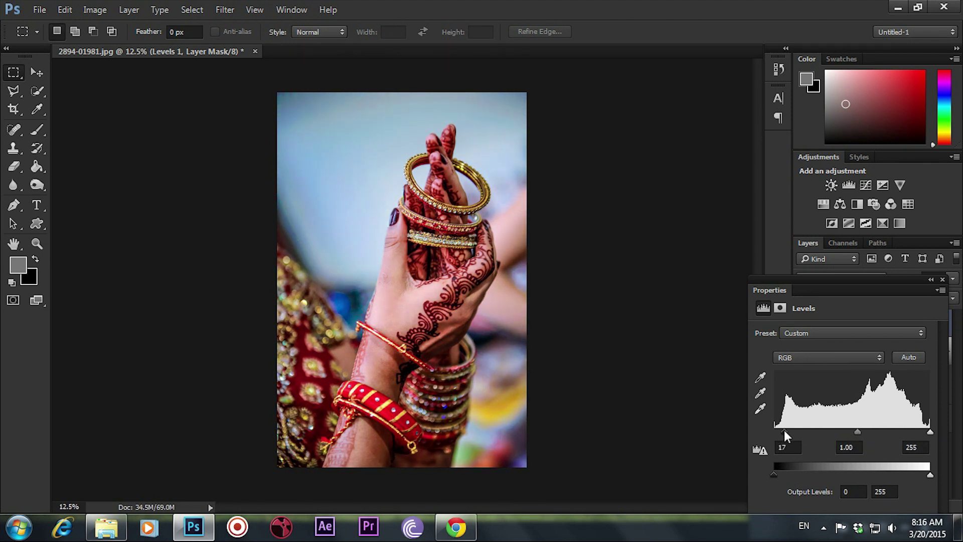
{"action": "left_click", "coordinate": [943, 279]}
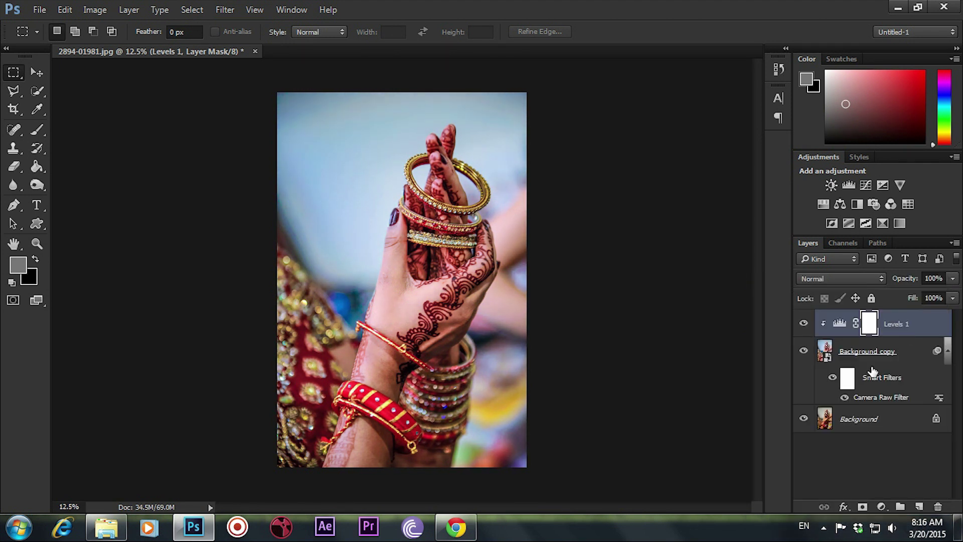
- Delete Levels 1 and duplicate Background copy into Background copy 2
{"action": "left_click_drag", "start_coordinate": [898, 324], "coordinate": [938, 507]}
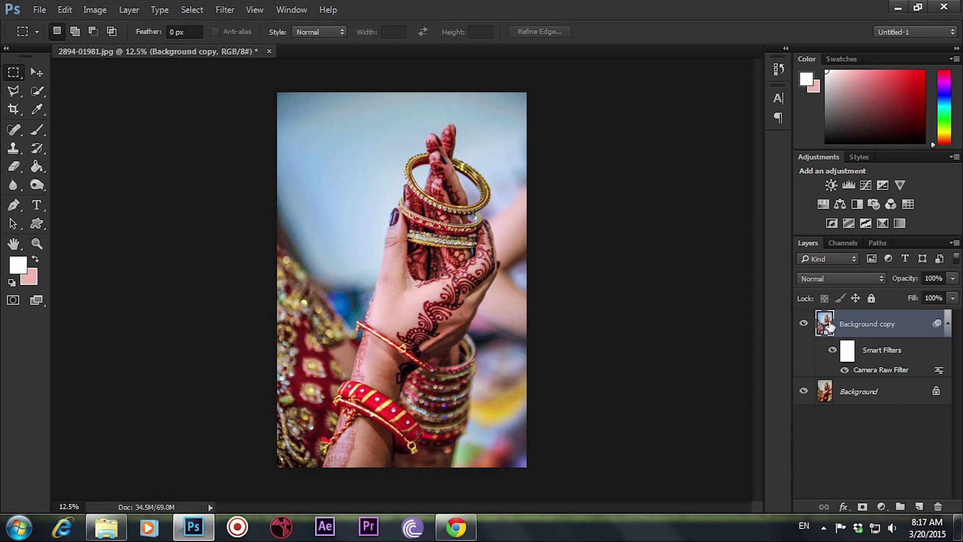
{"action": "left_click", "coordinate": [948, 326]}
{"action": "left_click_drag", "start_coordinate": [876, 328], "coordinate": [918, 506]}
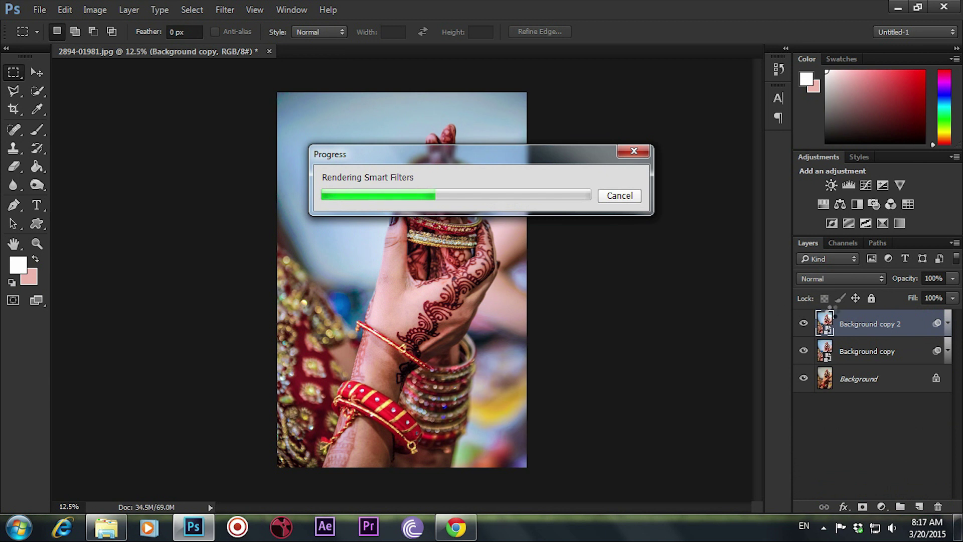
{"action": "left_click", "coordinate": [224, 10]}
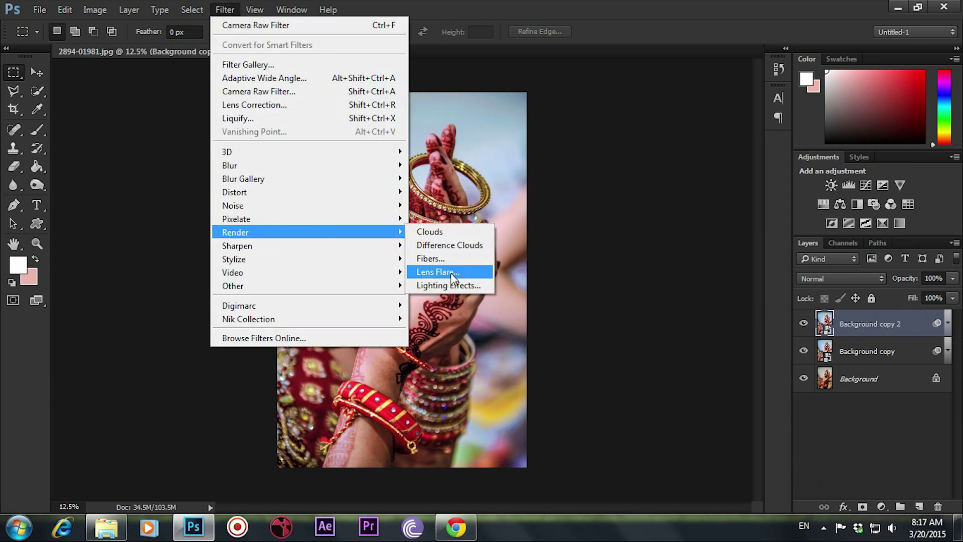
- Render a 105mm Prime lens flare in the top-left corner at 173% brightness
{"action": "left_click", "coordinate": [441, 271]}
{"action": "left_click", "coordinate": [667, 434]}
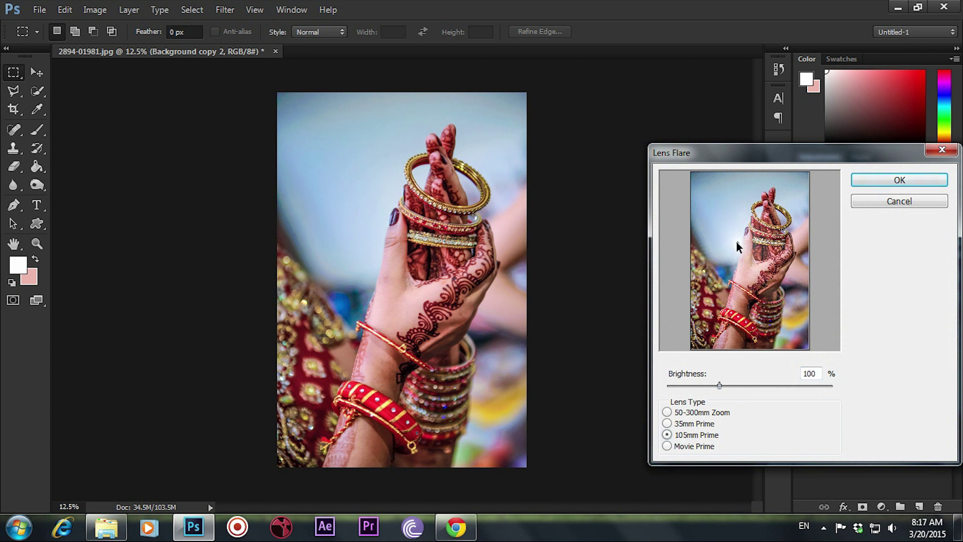
{"action": "left_click_drag", "start_coordinate": [737, 245], "coordinate": [692, 176]}
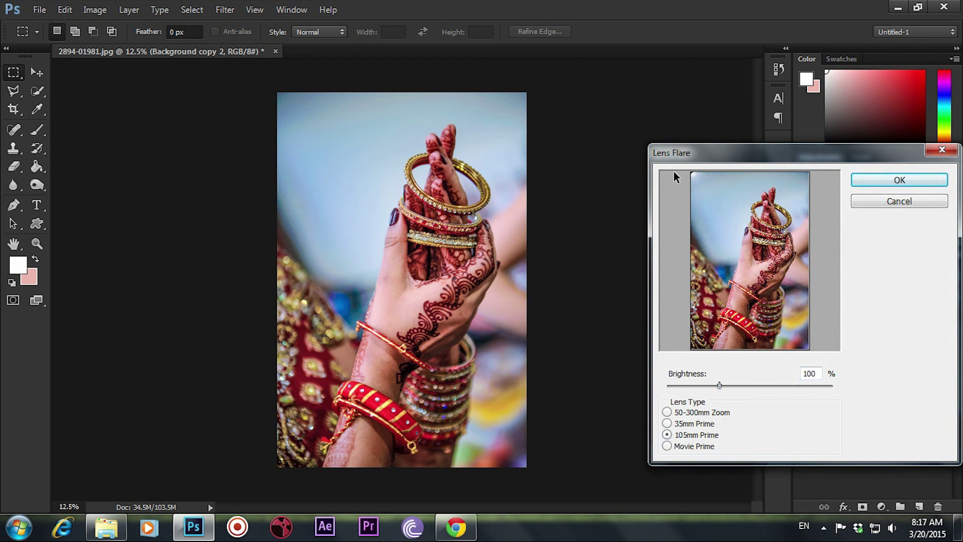
{"action": "left_click_drag", "start_coordinate": [720, 386], "coordinate": [760, 386]}
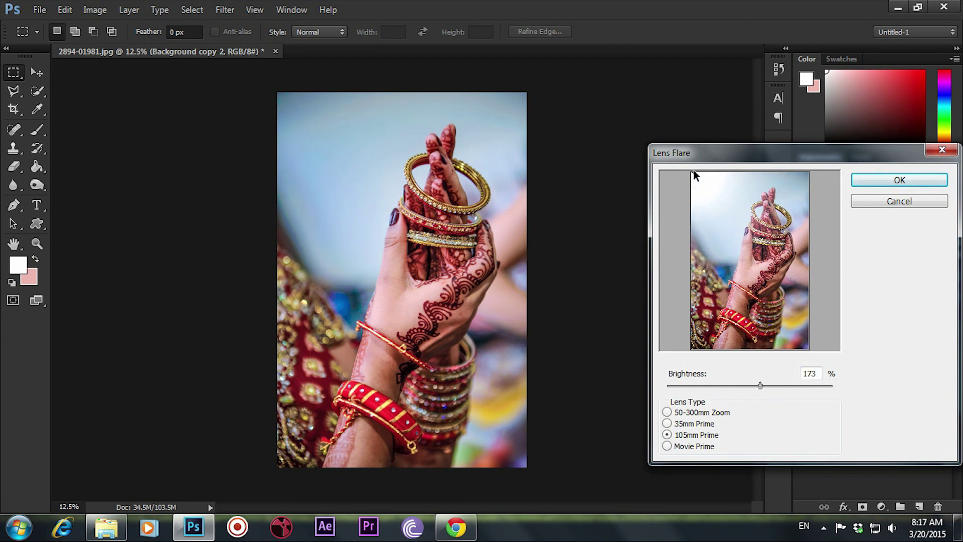
{"action": "left_click", "coordinate": [883, 180]}
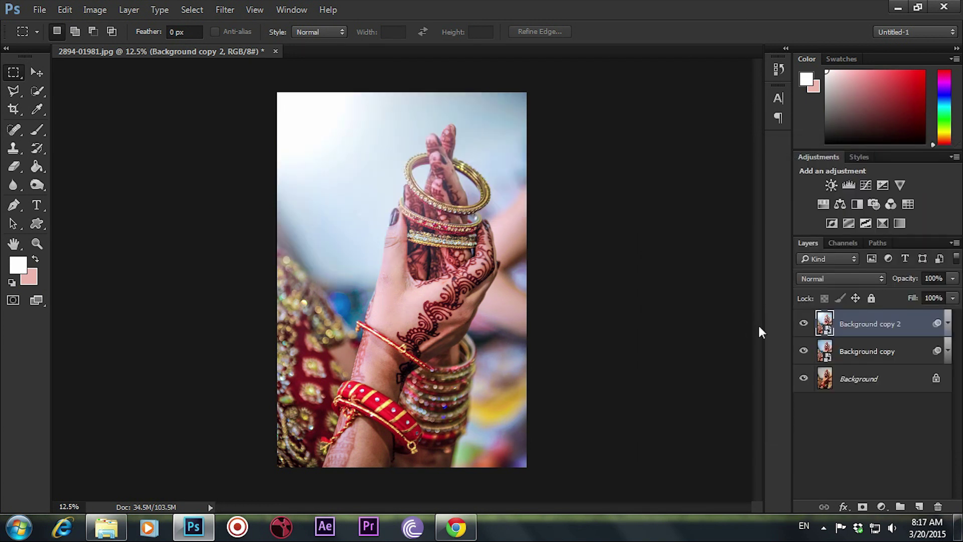
- Lower Background copy 2's opacity to about 72%
{"action": "left_click", "coordinate": [952, 279]}
{"action": "left_click_drag", "start_coordinate": [953, 293], "coordinate": [959, 297]}
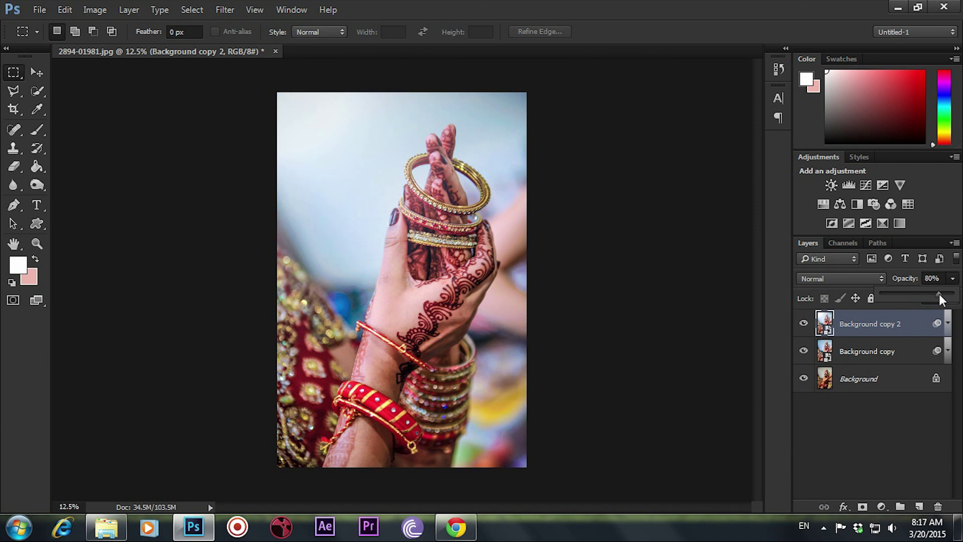
{"action": "left_click", "coordinate": [873, 436]}
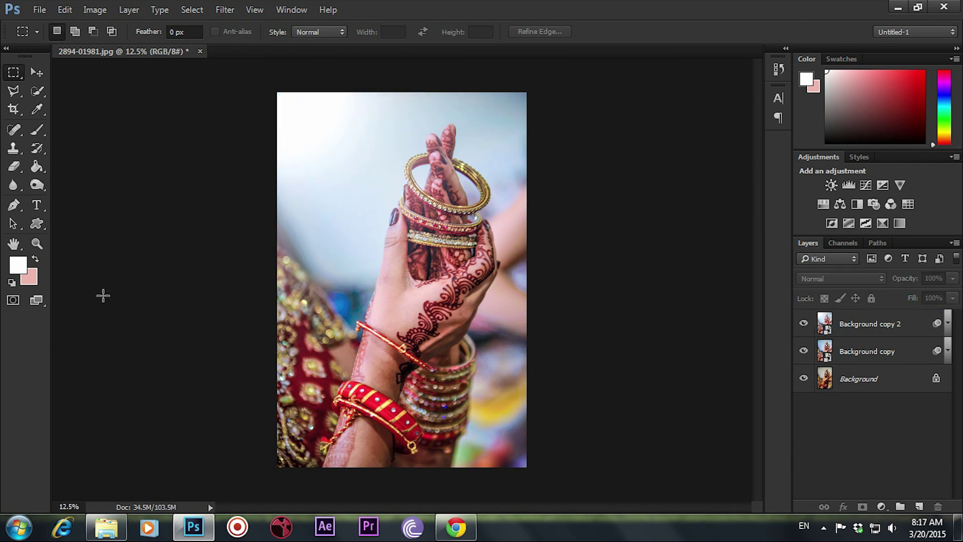
{"action": "left_click", "coordinate": [803, 324]}
{"action": "left_click", "coordinate": [891, 329]}
{"action": "left_click", "coordinate": [952, 278]}
{"action": "left_click_drag", "start_coordinate": [952, 295], "coordinate": [930, 294]}
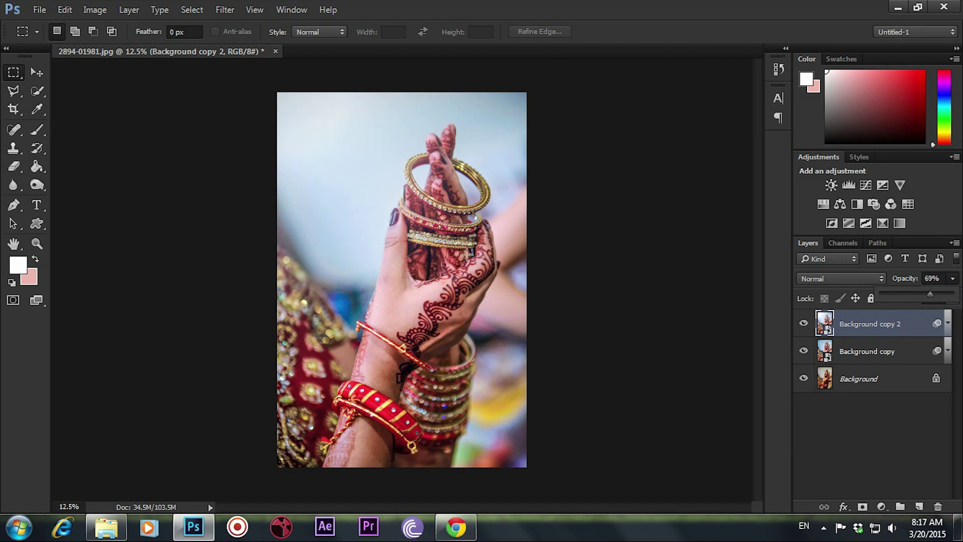
- Reapply Lens Flare with the 50-300mm Zoom lens at 144% brightness
{"action": "left_click", "coordinate": [225, 9]}
{"action": "mouse_move", "coordinate": [235, 231]}
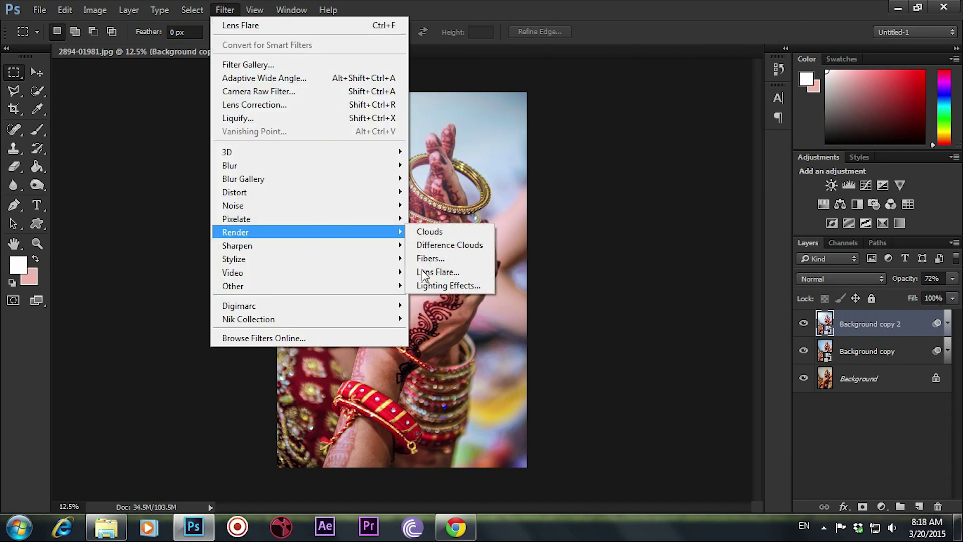
{"action": "left_click", "coordinate": [434, 284]}
{"action": "left_click", "coordinate": [687, 414]}
{"action": "left_click_drag", "start_coordinate": [760, 386], "coordinate": [742, 386]}
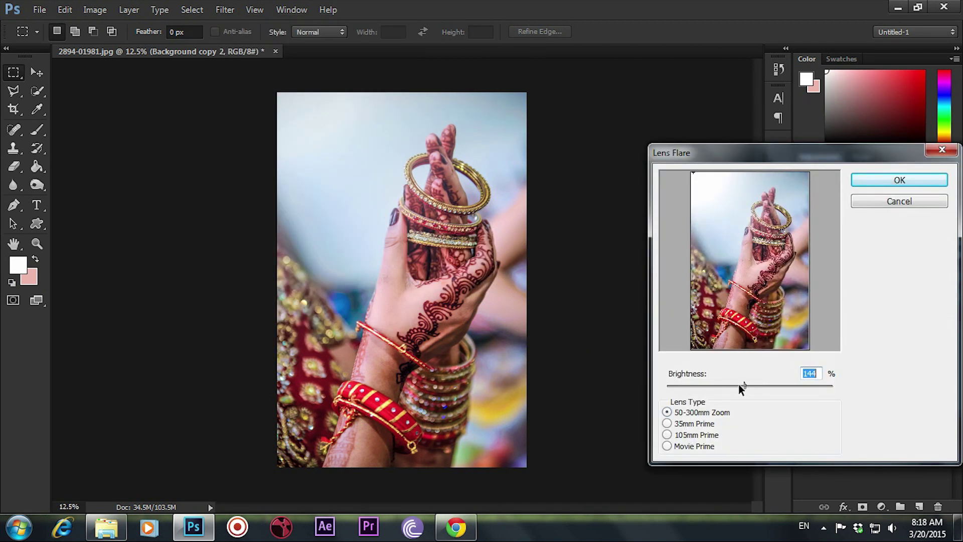
{"action": "left_click", "coordinate": [930, 179]}
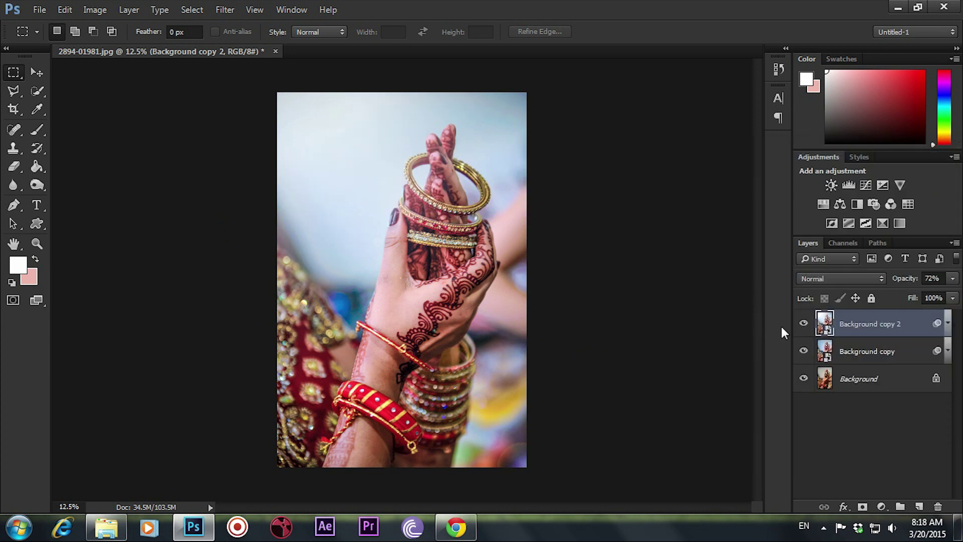
- Add an Exposure adjustment with offset +0.0413 and gamma 0.93
{"action": "left_click", "coordinate": [882, 506]}
{"action": "left_click", "coordinate": [903, 334]}
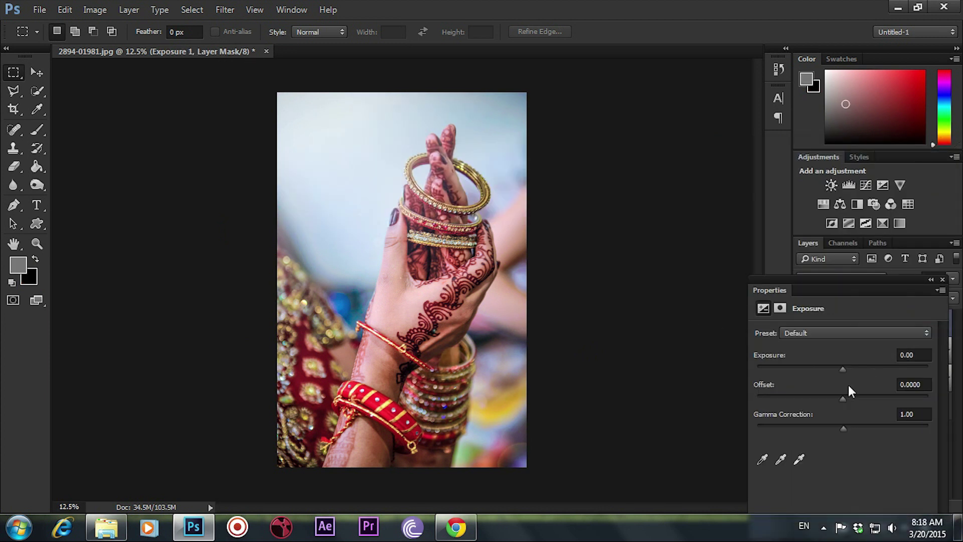
{"action": "left_click_drag", "start_coordinate": [843, 398], "coordinate": [850, 400]}
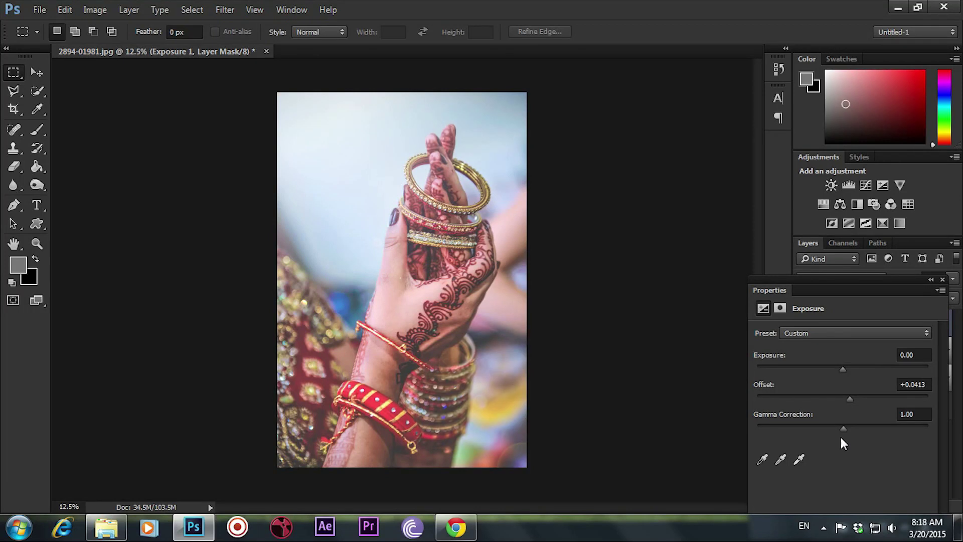
{"action": "left_click_drag", "start_coordinate": [843, 428], "coordinate": [848, 428]}
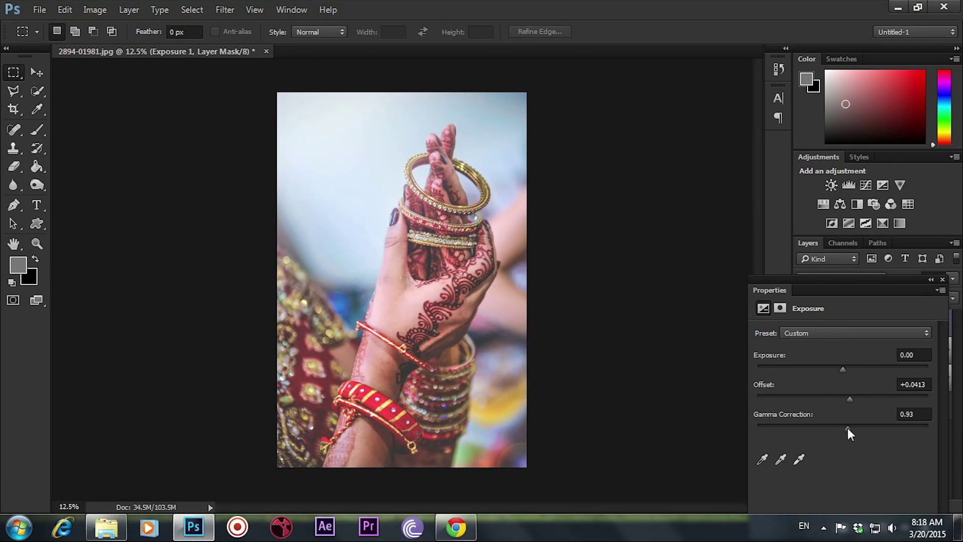
{"action": "left_click", "coordinate": [941, 280]}
- Group Background copy, Background copy 2 and Exposure 1 into Group 1
{"action": "left_click_drag", "start_coordinate": [804, 379], "coordinate": [804, 324]}
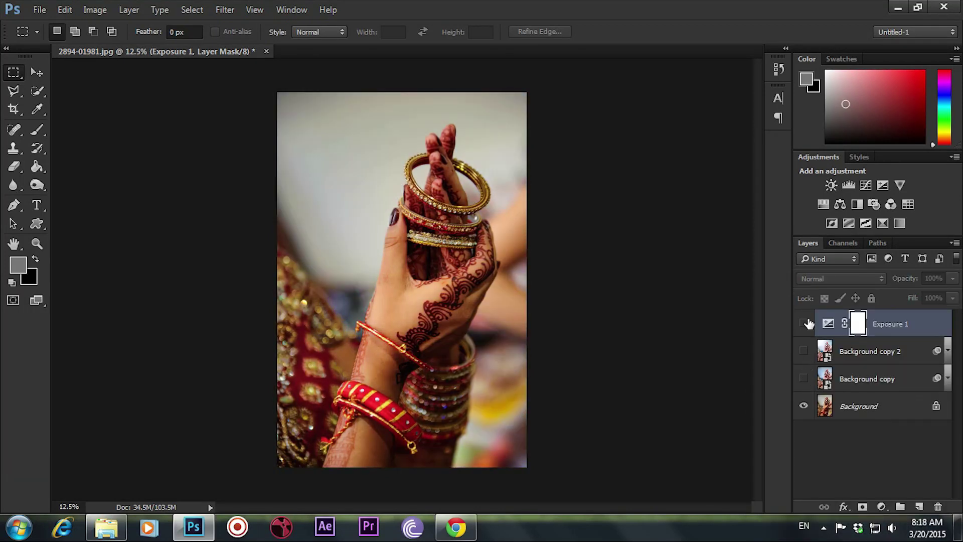
{"action": "left_click", "coordinate": [873, 379]}
{"action": "left_click", "coordinate": [917, 324], "text": "shift"}
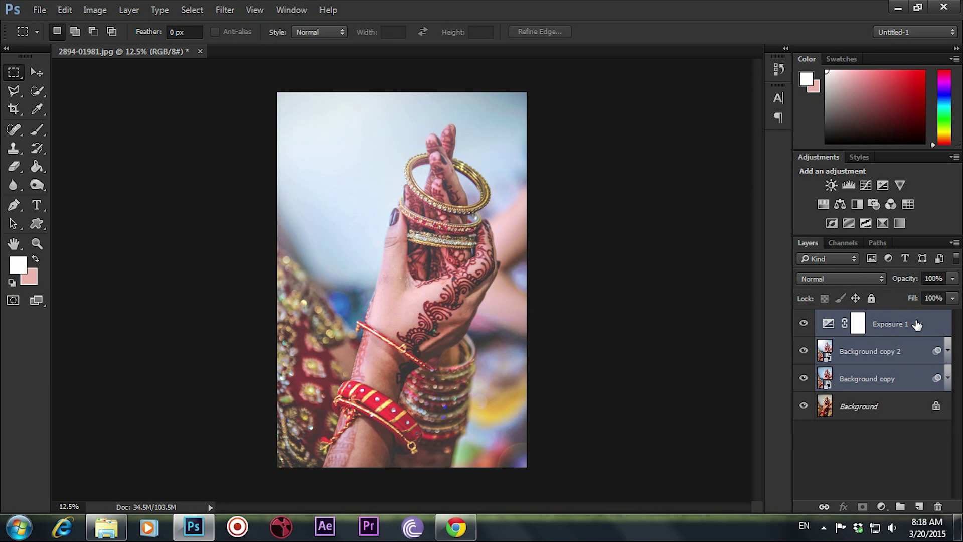
{"action": "key", "text": "ctrl+g"}
- Toggle Group 1's visibility to compare before and after, then expand the group
{"action": "left_click", "coordinate": [804, 318]}
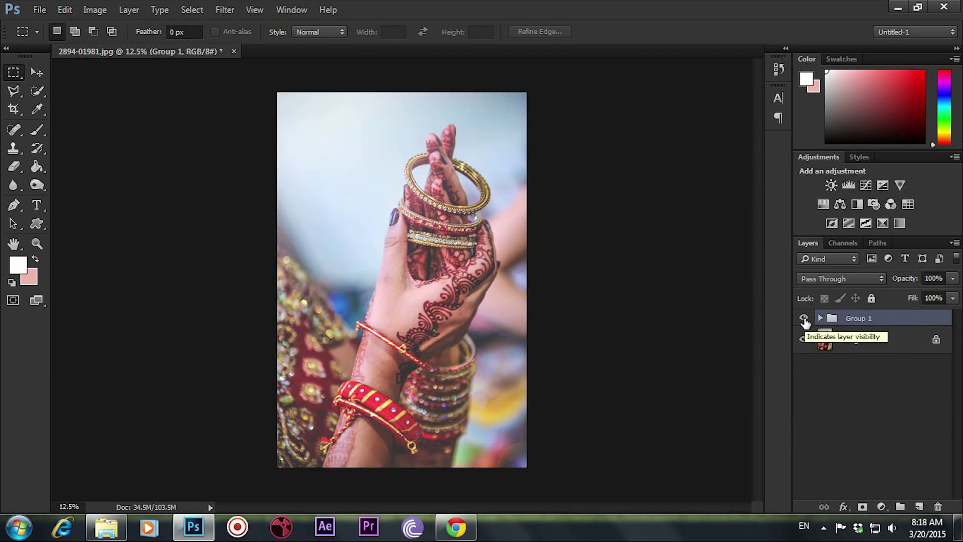
{"action": "scroll", "coordinate": [619, 378], "scroll_direction": "down", "scroll_amount": 2}
{"action": "scroll", "coordinate": [619, 379], "scroll_direction": "down", "scroll_amount": 1}
{"action": "left_click", "coordinate": [804, 318]}
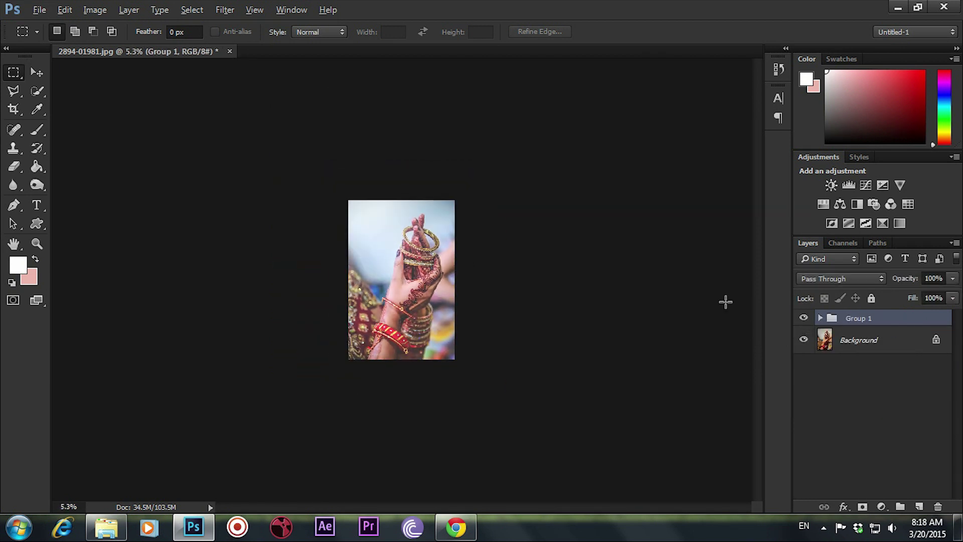
{"action": "scroll", "coordinate": [652, 301], "scroll_direction": "up", "scroll_amount": 2}
{"action": "scroll", "coordinate": [537, 295], "scroll_direction": "up", "scroll_amount": 1}
{"action": "scroll", "coordinate": [537, 295], "scroll_direction": "up", "scroll_amount": 1}
{"action": "left_click", "coordinate": [821, 318]}
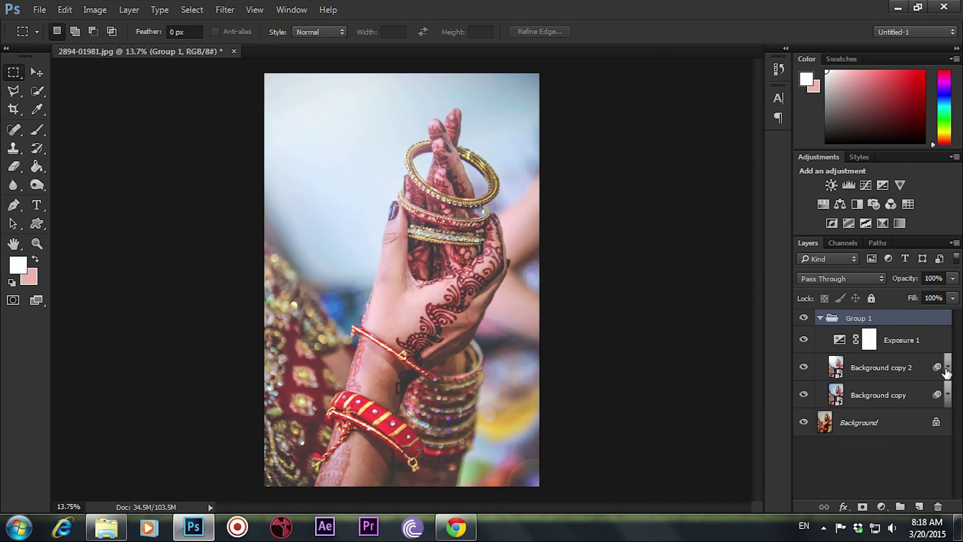
- Reopen Background copy's Camera Raw filter and set split-tone saturation to 0 highlights, 35 shadows
{"action": "left_click", "coordinate": [888, 444]}
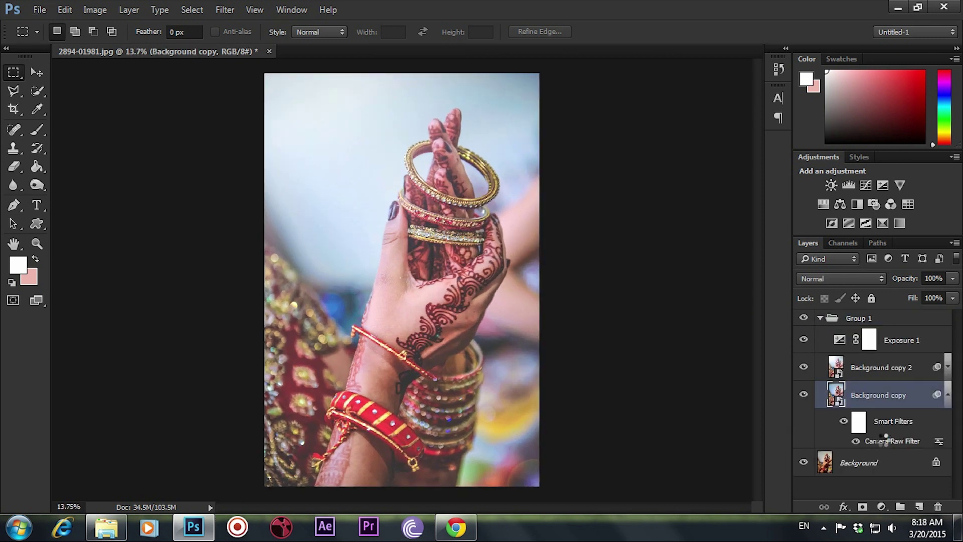
{"action": "double_click", "coordinate": [886, 441]}
{"action": "left_click", "coordinate": [817, 153]}
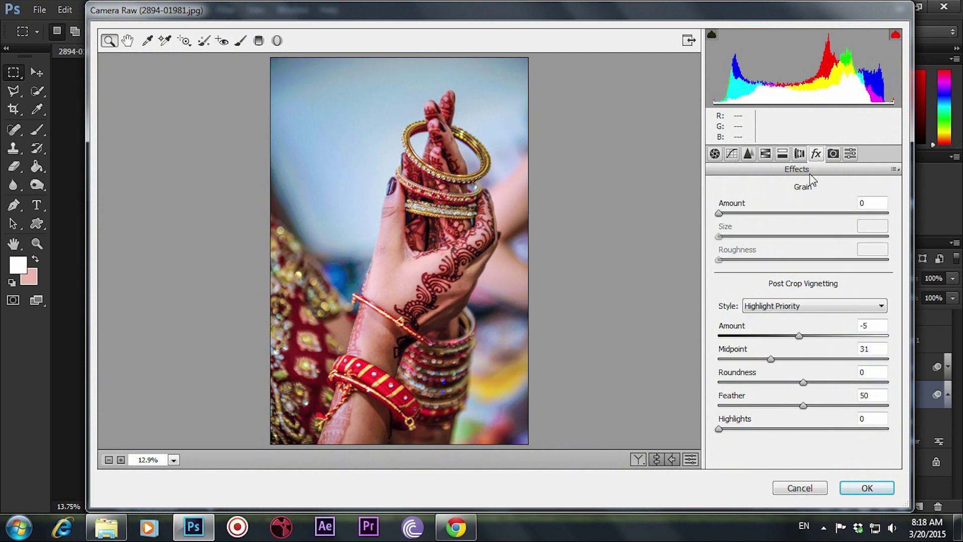
{"action": "left_click", "coordinate": [770, 155]}
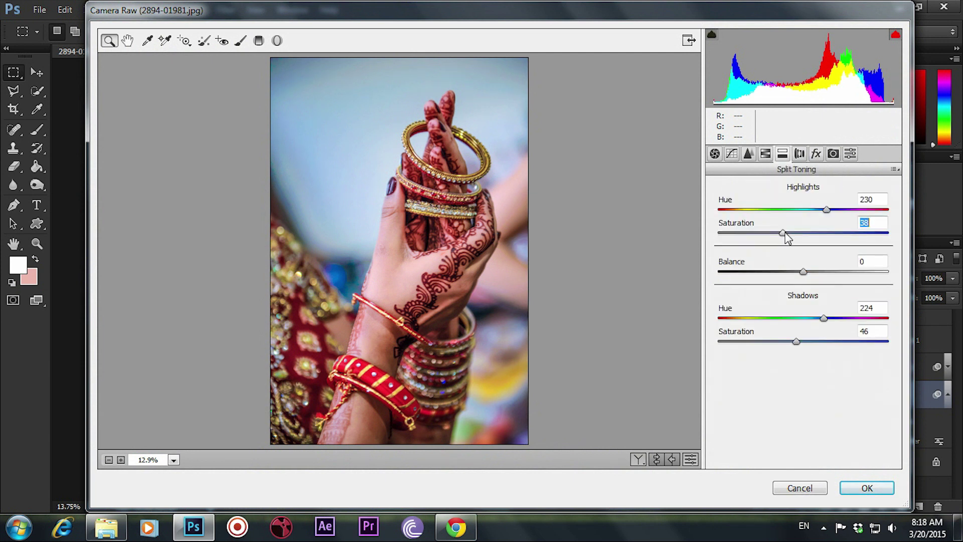
{"action": "left_click_drag", "start_coordinate": [783, 234], "coordinate": [691, 236]}
{"action": "mouse_move", "coordinate": [796, 342]}
{"action": "left_mouse_down"}
{"action": "mouse_move", "coordinate": [733, 343]}
{"action": "mouse_move", "coordinate": [779, 344]}
{"action": "left_mouse_up"}
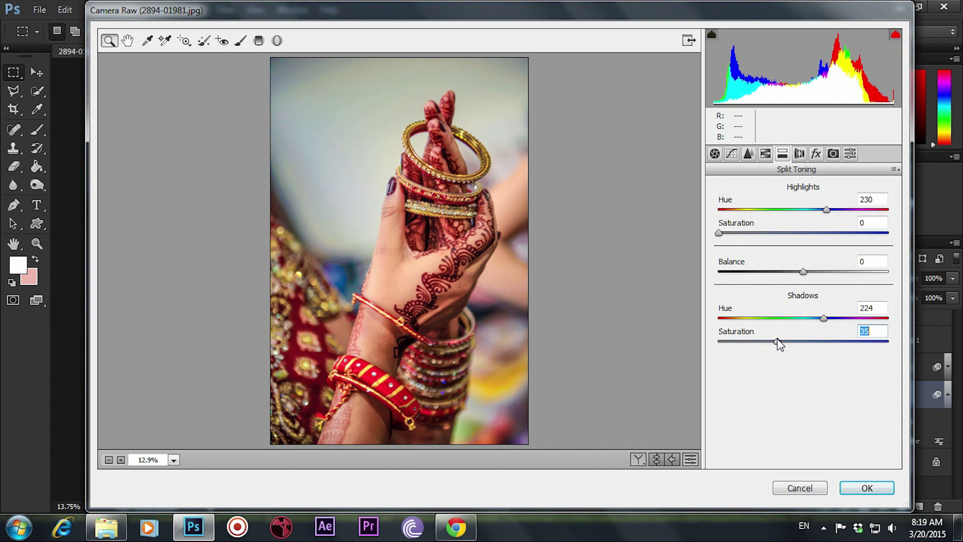
{"action": "left_click", "coordinate": [867, 488]}
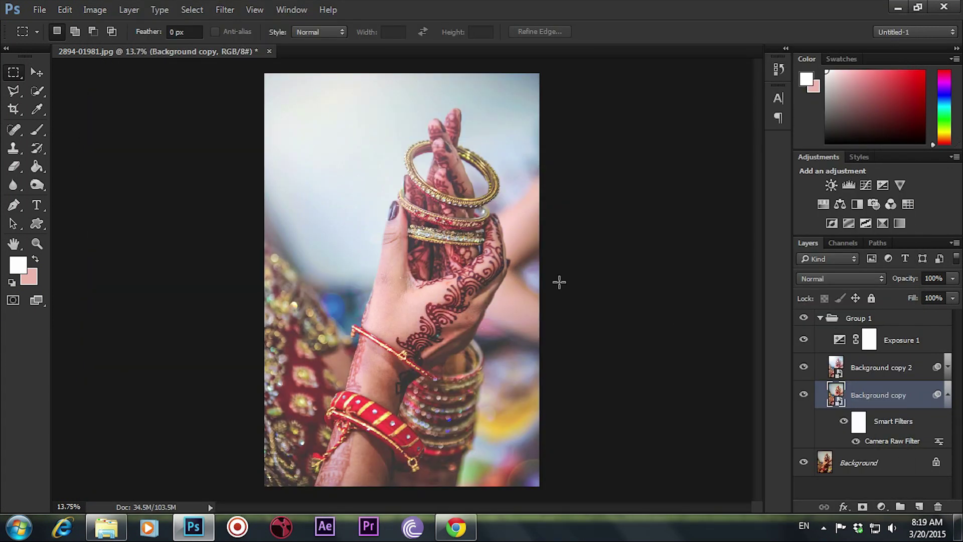
{"action": "scroll", "coordinate": [724, 381], "scroll_direction": "down", "scroll_amount": 2}
{"action": "scroll", "coordinate": [708, 385], "scroll_direction": "down", "scroll_amount": 2}
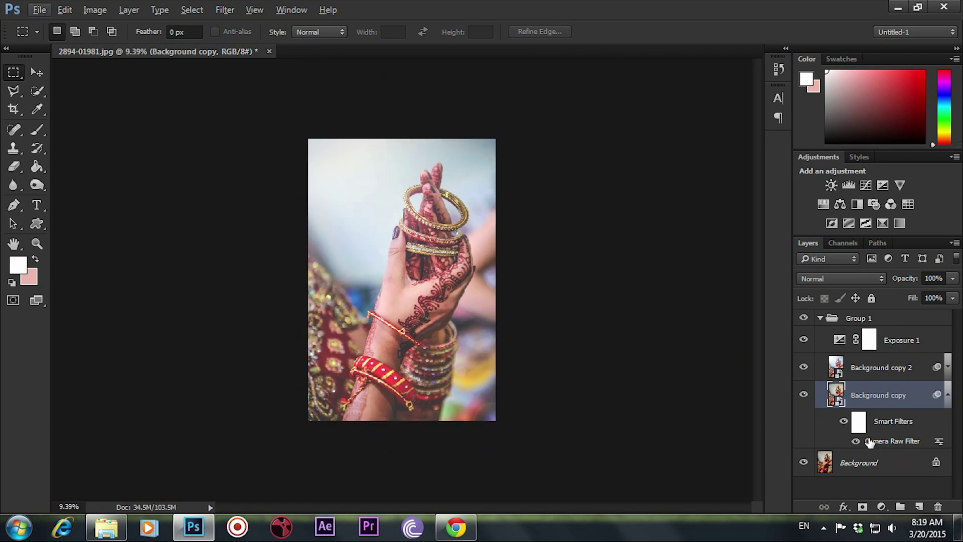
{"action": "left_click", "coordinate": [804, 368]}
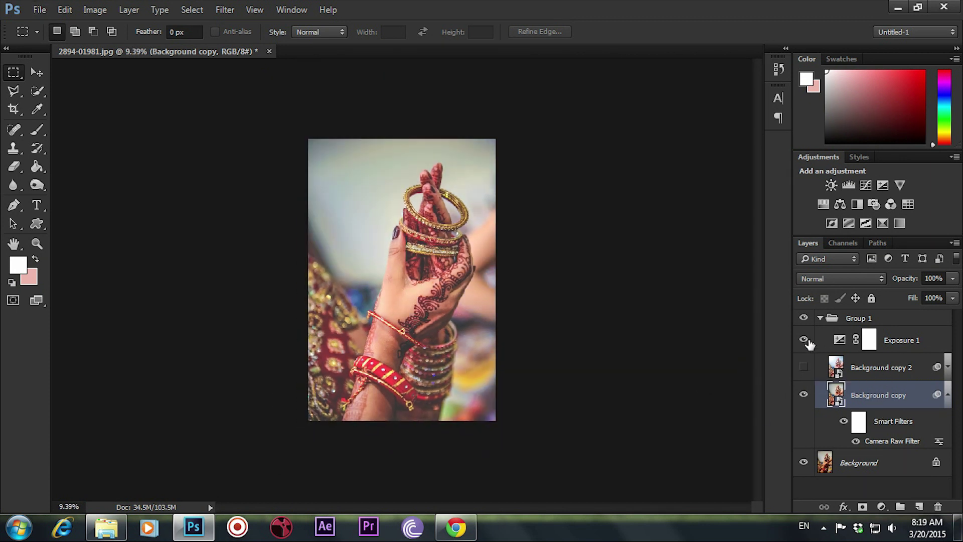
{"action": "left_click", "coordinate": [819, 318]}
{"action": "left_click", "coordinate": [804, 317]}
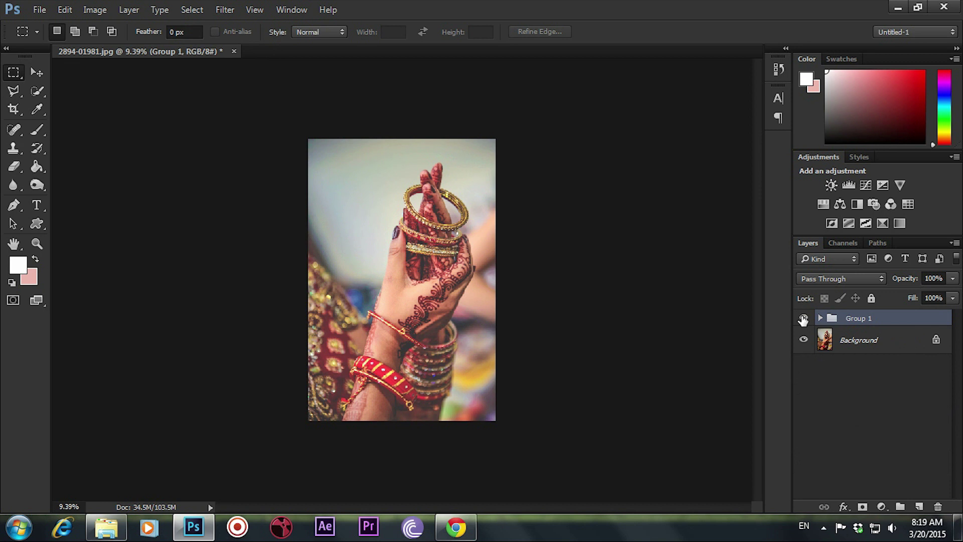
{"action": "left_click", "coordinate": [821, 318]}
{"action": "left_click", "coordinate": [804, 367]}
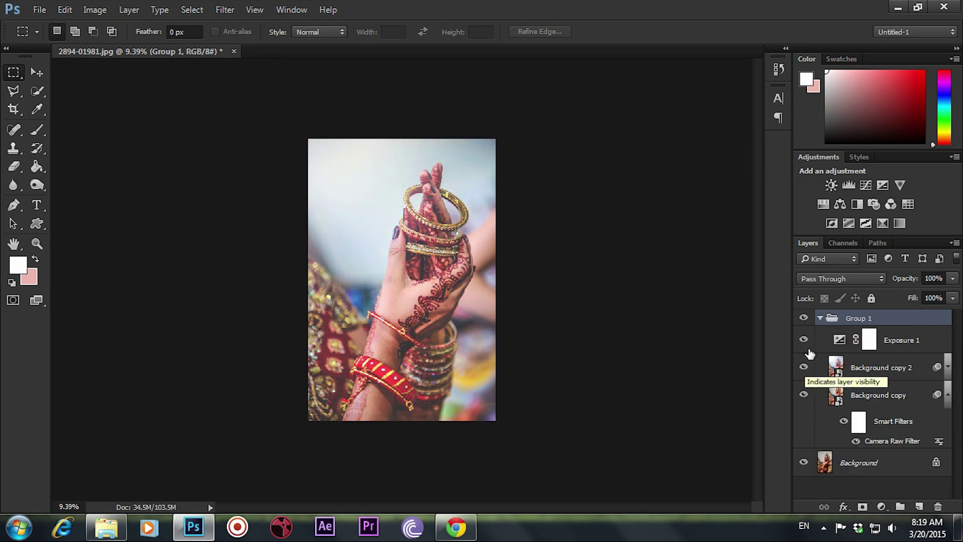
{"action": "left_click", "coordinate": [821, 318]}
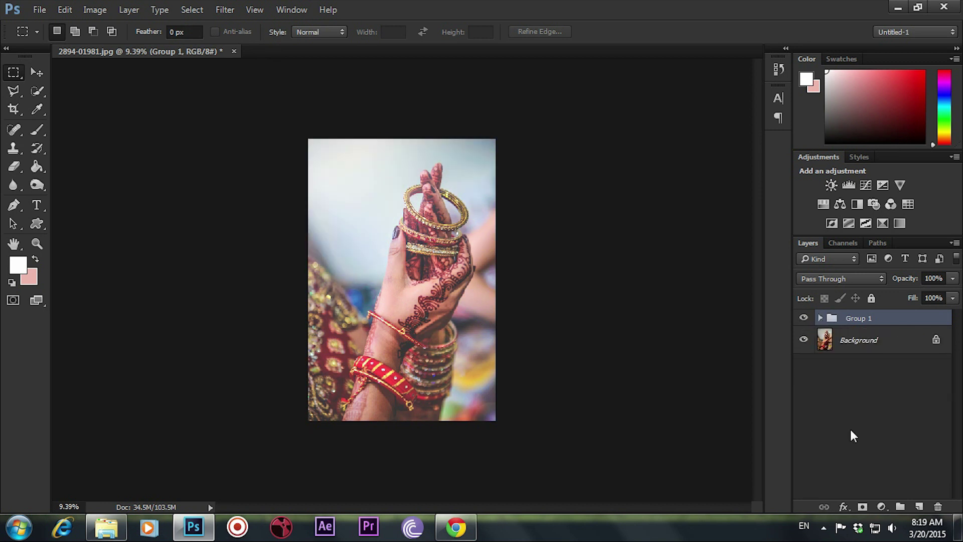
{"action": "left_click", "coordinate": [804, 318]}
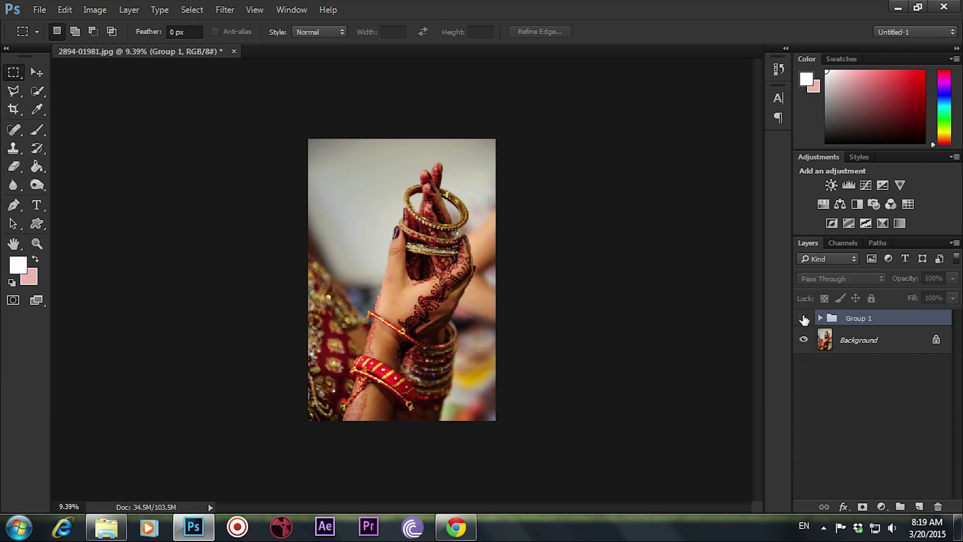
{"action": "scroll", "coordinate": [469, 231], "scroll_direction": "up", "scroll_amount": 1}
{"action": "scroll", "coordinate": [520, 222], "scroll_direction": "up", "scroll_amount": 3}
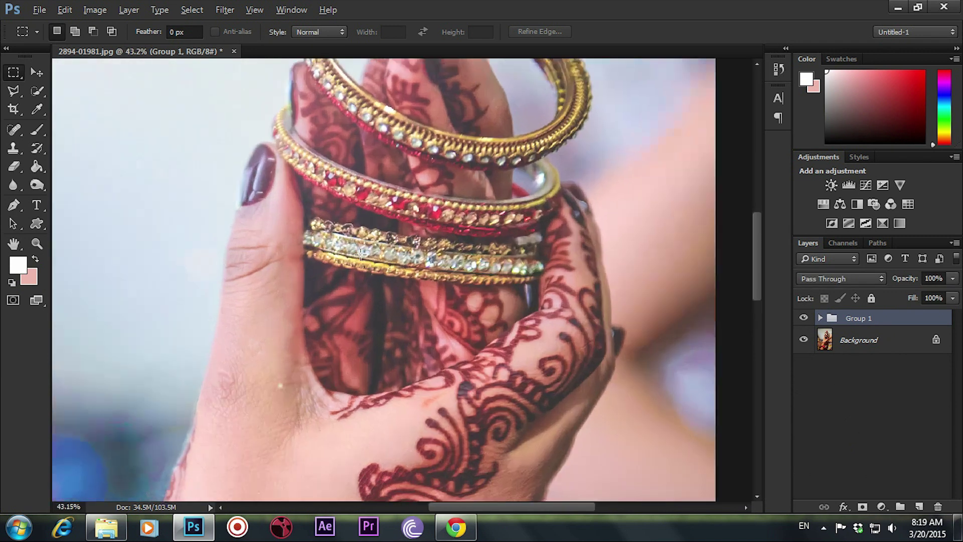
{"action": "scroll", "coordinate": [560, 282], "scroll_direction": "up", "scroll_amount": 2}
{"action": "left_click", "coordinate": [803, 318]}
{"action": "left_click", "coordinate": [803, 318]}
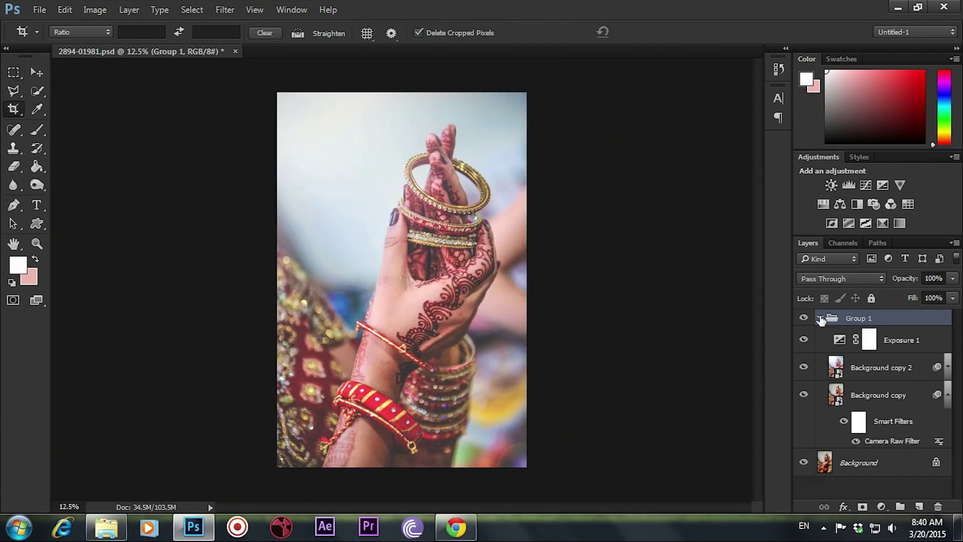
{"action": "left_click", "coordinate": [821, 319]}
{"action": "left_click", "coordinate": [877, 366]}
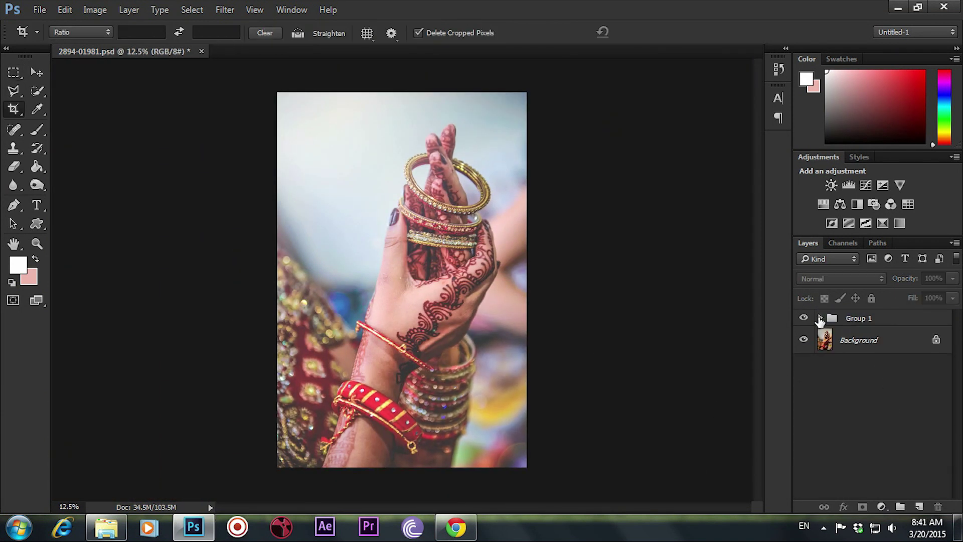
- Add a Curves adjustment layer above Group 1
{"action": "left_click", "coordinate": [819, 319]}
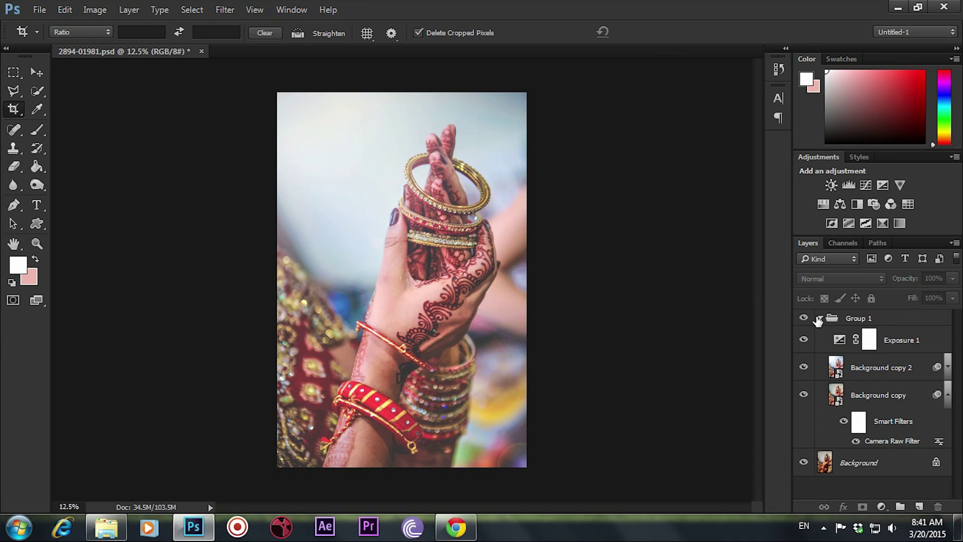
{"action": "left_click", "coordinate": [843, 318]}
{"action": "left_click", "coordinate": [882, 507]}
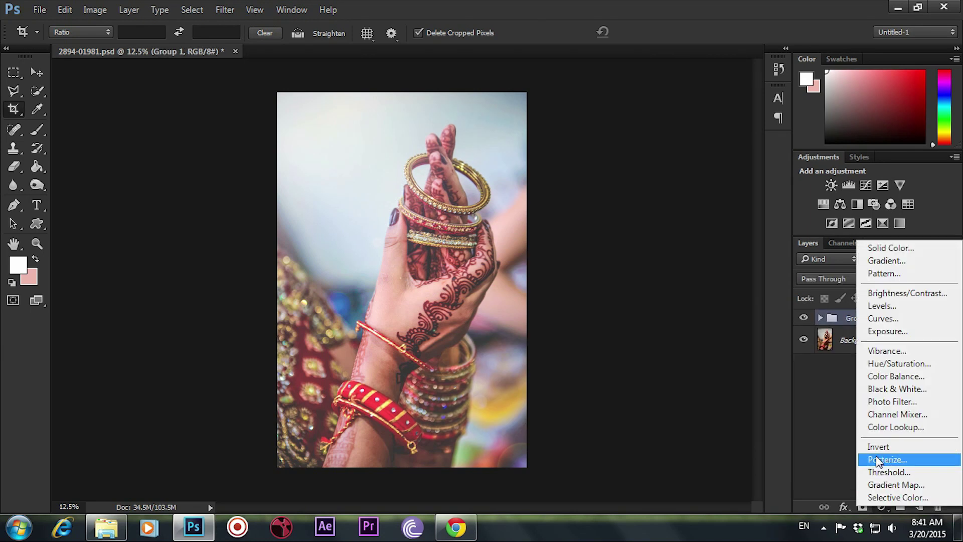
{"action": "left_click", "coordinate": [921, 318]}
- Reshape the Red curve, raising its black point and lifting the red midtones
{"action": "mouse_move", "coordinate": [865, 272]}
{"action": "left_mouse_down"}
{"action": "mouse_move", "coordinate": [871, 248]}
{"action": "mouse_move", "coordinate": [740, 163]}
{"action": "left_mouse_up"}
{"action": "left_click", "coordinate": [716, 234]}
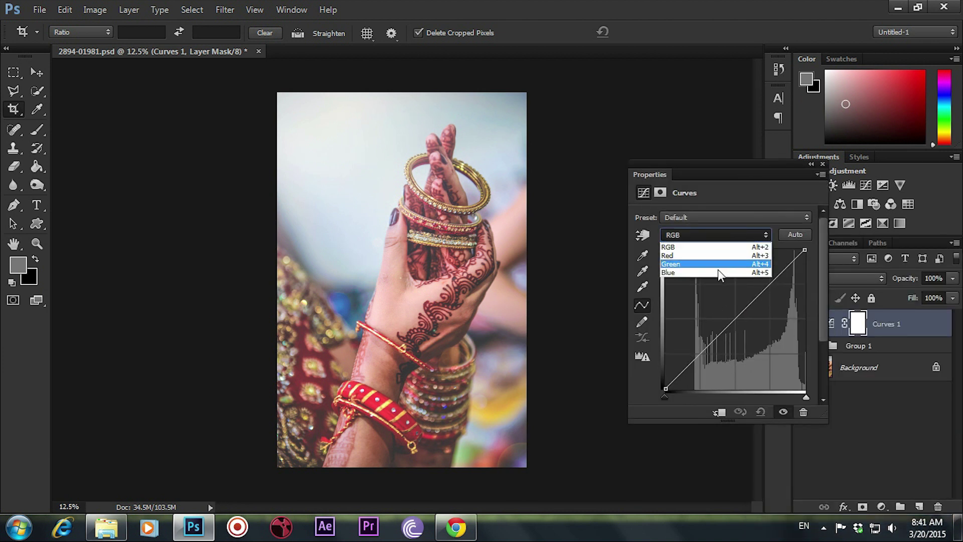
{"action": "left_click", "coordinate": [675, 249]}
{"action": "mouse_move", "coordinate": [665, 389]}
{"action": "left_mouse_down"}
{"action": "mouse_move", "coordinate": [660, 370]}
{"action": "mouse_move", "coordinate": [685, 389]}
{"action": "mouse_move", "coordinate": [703, 359]}
{"action": "left_mouse_up"}
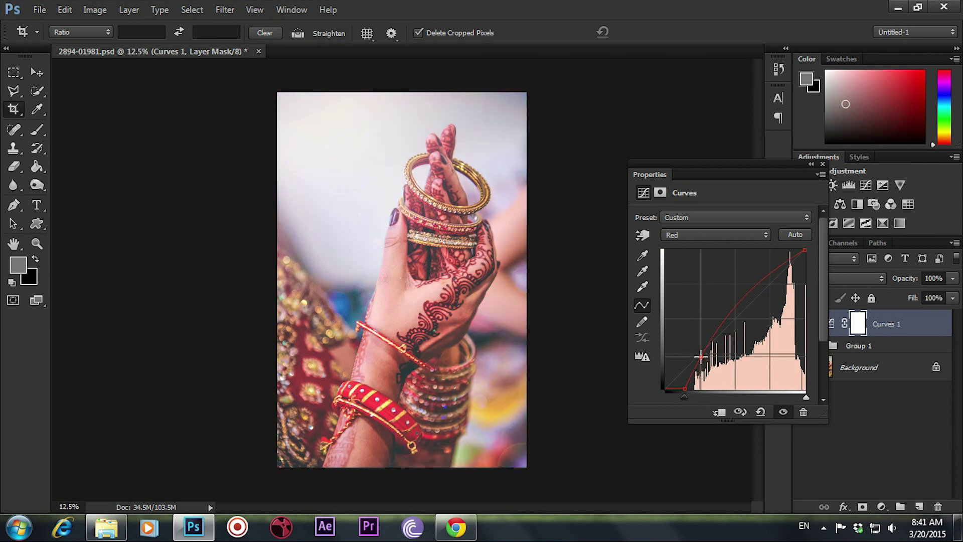
{"action": "left_click_drag", "start_coordinate": [771, 279], "coordinate": [786, 284]}
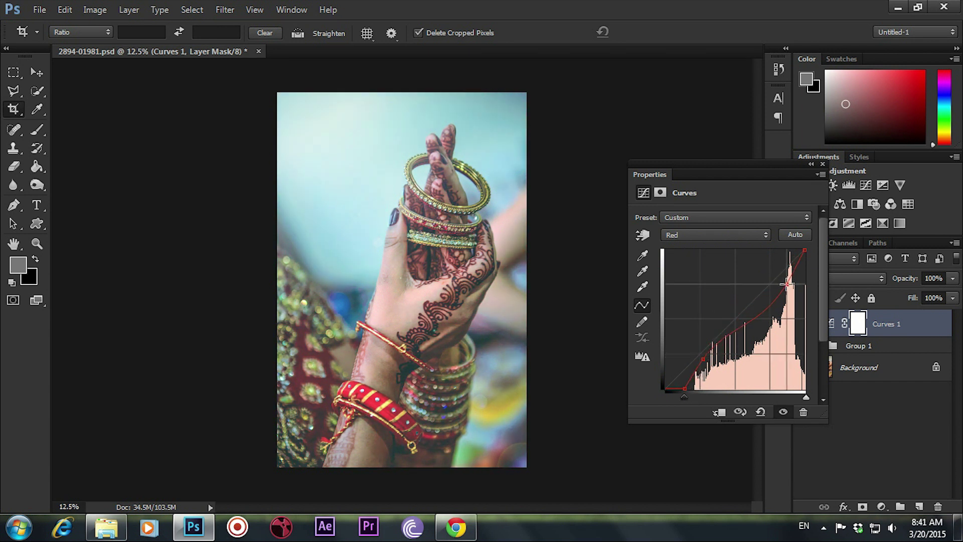
{"action": "mouse_move", "coordinate": [748, 325]}
{"action": "left_mouse_down"}
{"action": "mouse_move", "coordinate": [739, 315]}
{"action": "mouse_move", "coordinate": [749, 316]}
{"action": "left_mouse_up"}
{"action": "left_click_drag", "start_coordinate": [788, 285], "coordinate": [775, 286]}
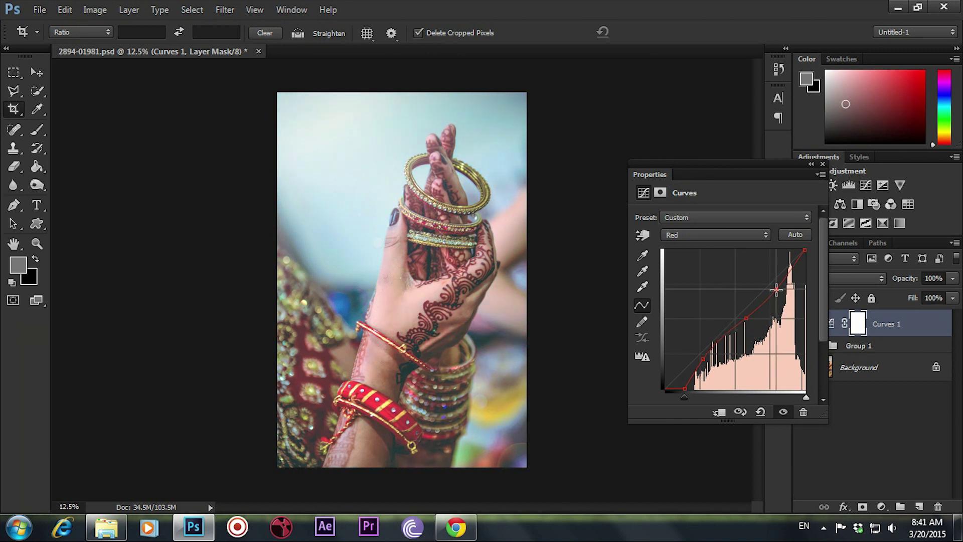
- Adjust the Green curve points to remove the green cast
{"action": "left_click", "coordinate": [728, 235]}
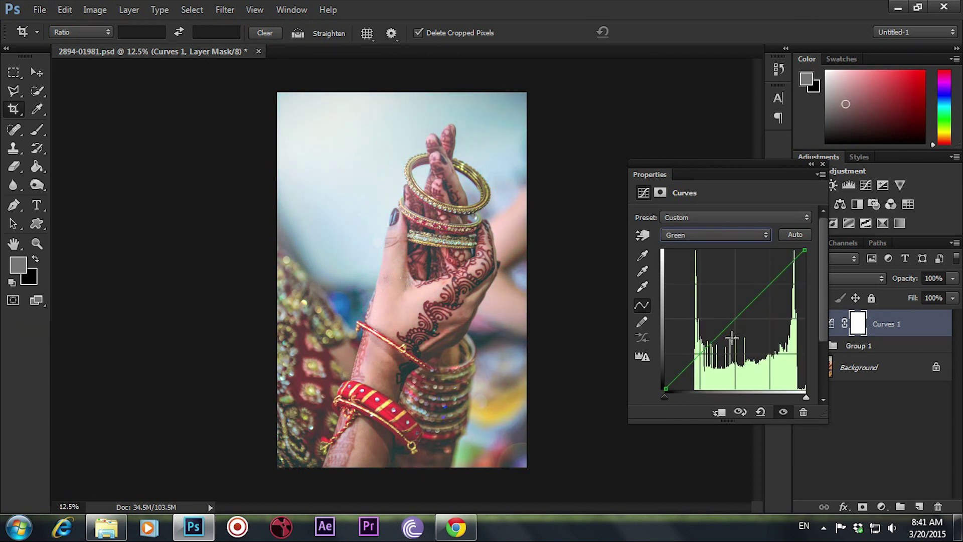
{"action": "left_click_drag", "start_coordinate": [694, 354], "coordinate": [699, 344]}
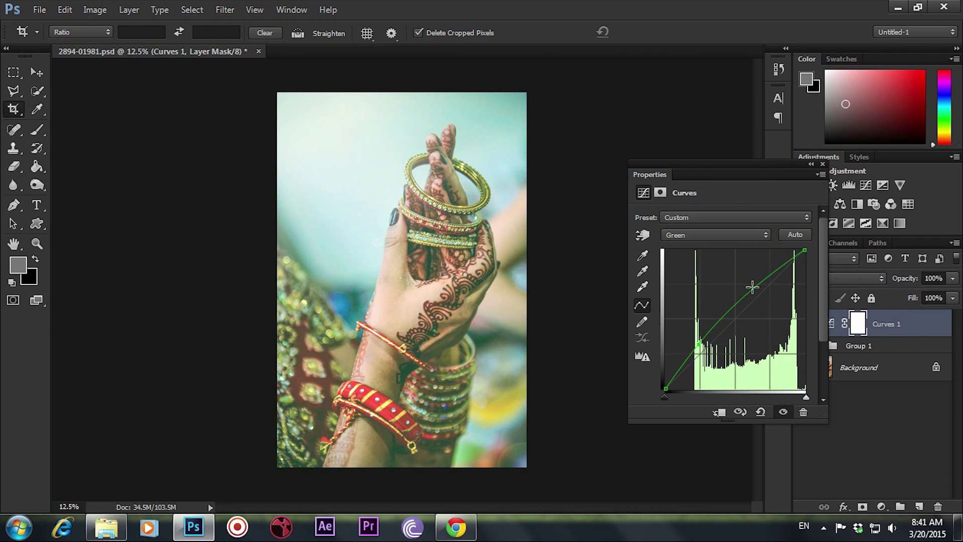
{"action": "left_click_drag", "start_coordinate": [752, 287], "coordinate": [768, 292]}
{"action": "left_click_drag", "start_coordinate": [699, 344], "coordinate": [705, 361]}
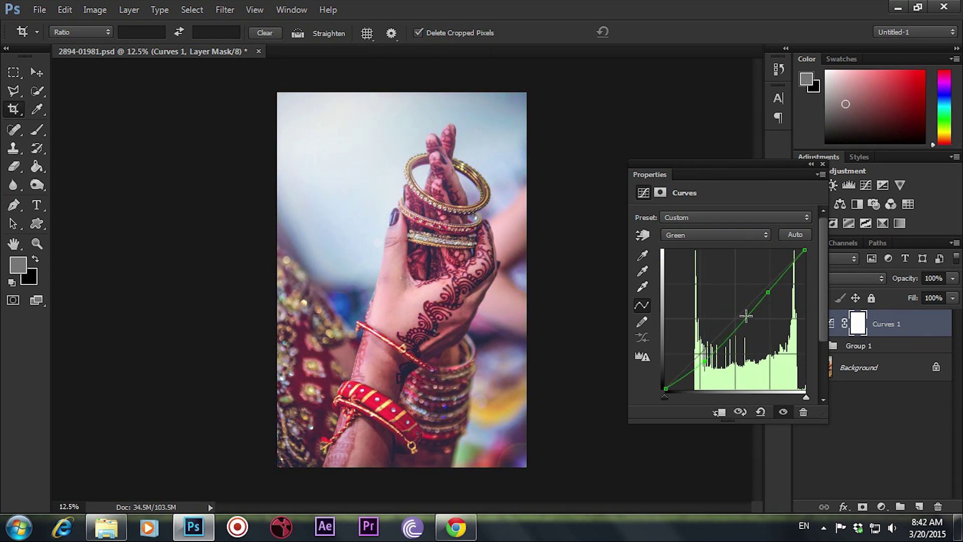
- Bend the Blue curve: highlights toward yellow, raised shadows, magenta-shifted low tones
{"action": "left_click", "coordinate": [763, 236]}
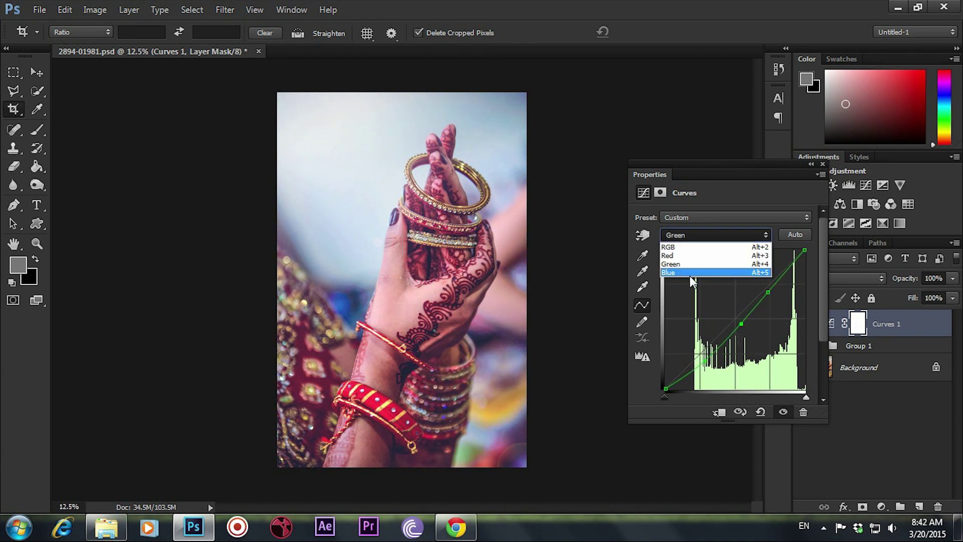
{"action": "left_click", "coordinate": [690, 274]}
{"action": "left_click_drag", "start_coordinate": [801, 252], "coordinate": [807, 271]}
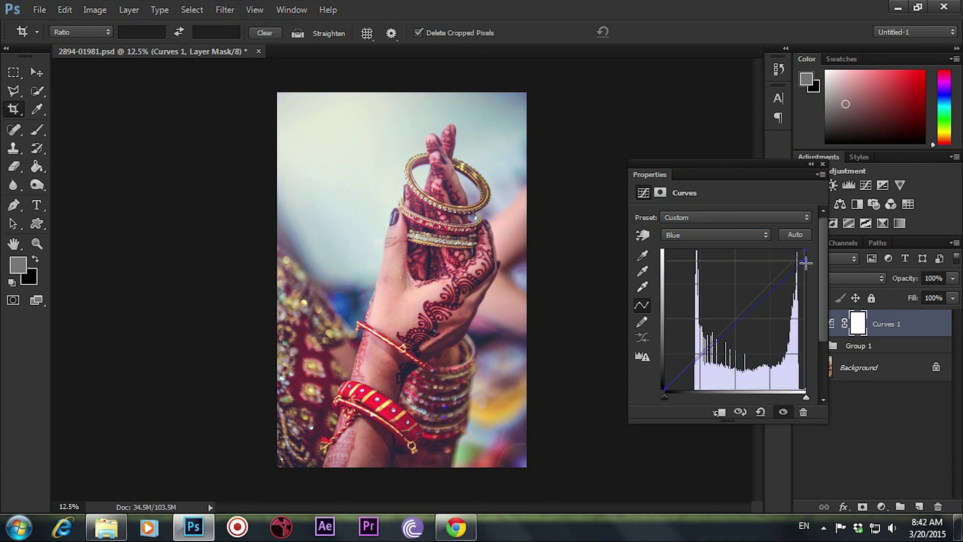
{"action": "left_click_drag", "start_coordinate": [665, 389], "coordinate": [665, 371]}
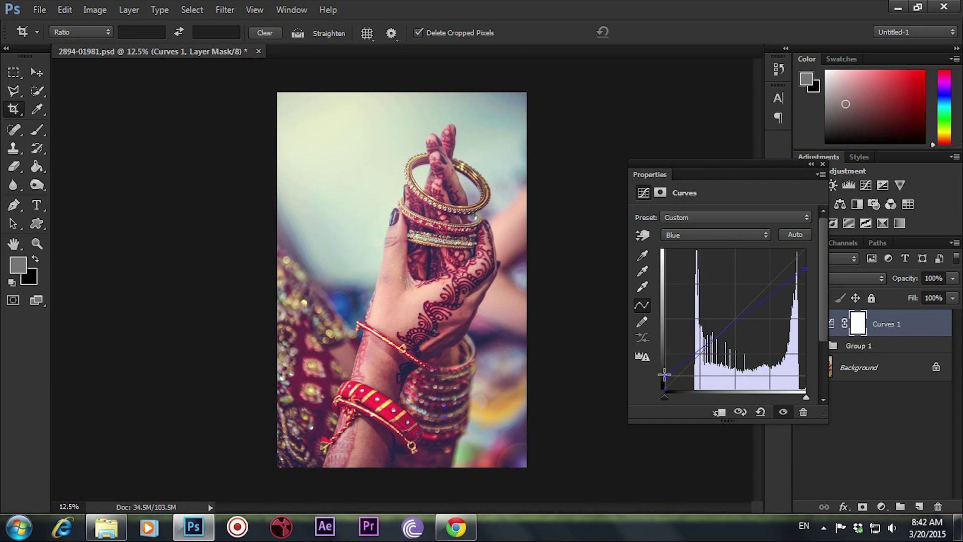
{"action": "left_click_drag", "start_coordinate": [723, 329], "coordinate": [746, 323]}
{"action": "left_click_drag", "start_coordinate": [697, 353], "coordinate": [695, 341]}
{"action": "mouse_move", "coordinate": [778, 290]}
{"action": "left_mouse_down"}
{"action": "mouse_move", "coordinate": [781, 303]}
{"action": "mouse_move", "coordinate": [772, 287]}
{"action": "mouse_move", "coordinate": [743, 318]}
{"action": "left_mouse_up"}
{"action": "left_click_drag", "start_coordinate": [697, 340], "coordinate": [699, 350]}
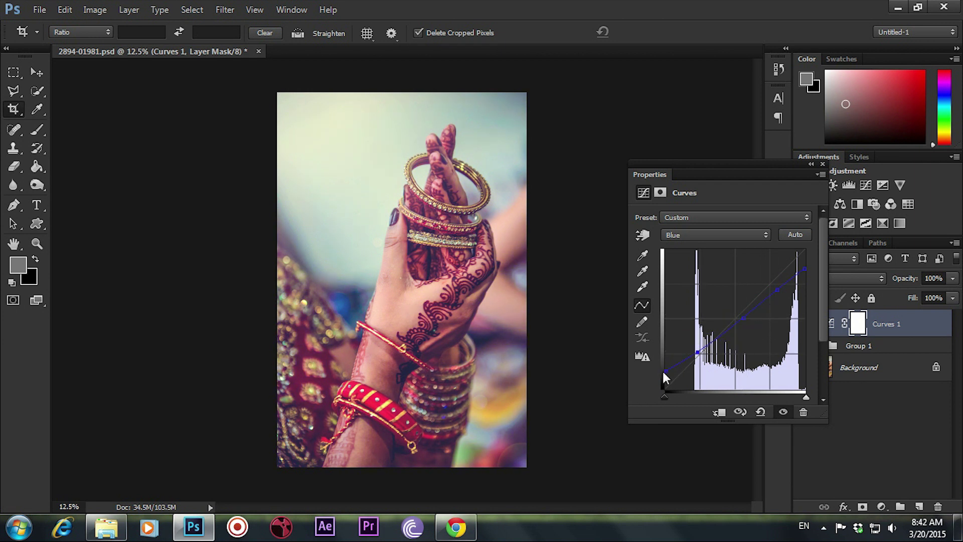
{"action": "left_click_drag", "start_coordinate": [666, 370], "coordinate": [682, 377]}
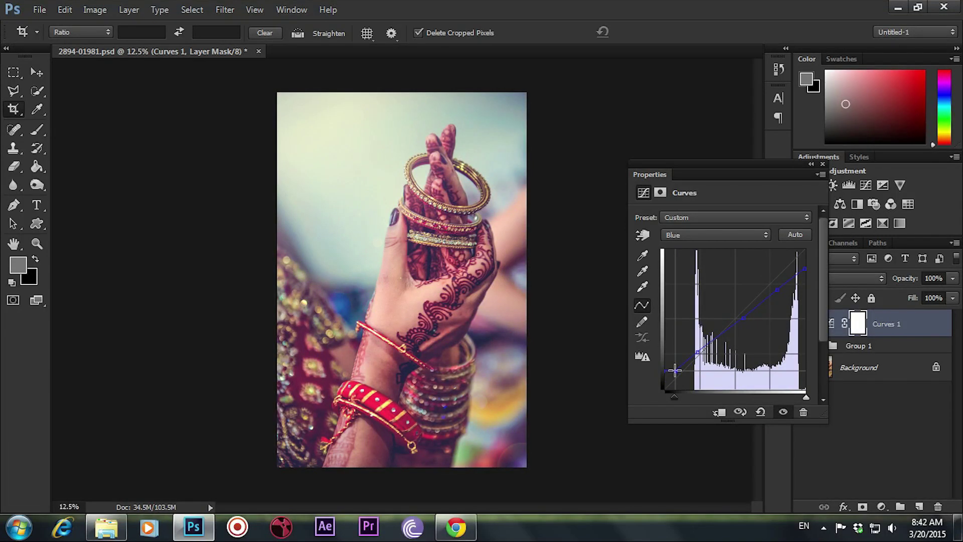
- Give the RGB curve faded shadows, a lowered white point and slightly lifted midtones
{"action": "left_click", "coordinate": [692, 236]}
{"action": "left_click", "coordinate": [693, 236]}
{"action": "left_click_drag", "start_coordinate": [669, 385], "coordinate": [666, 376]}
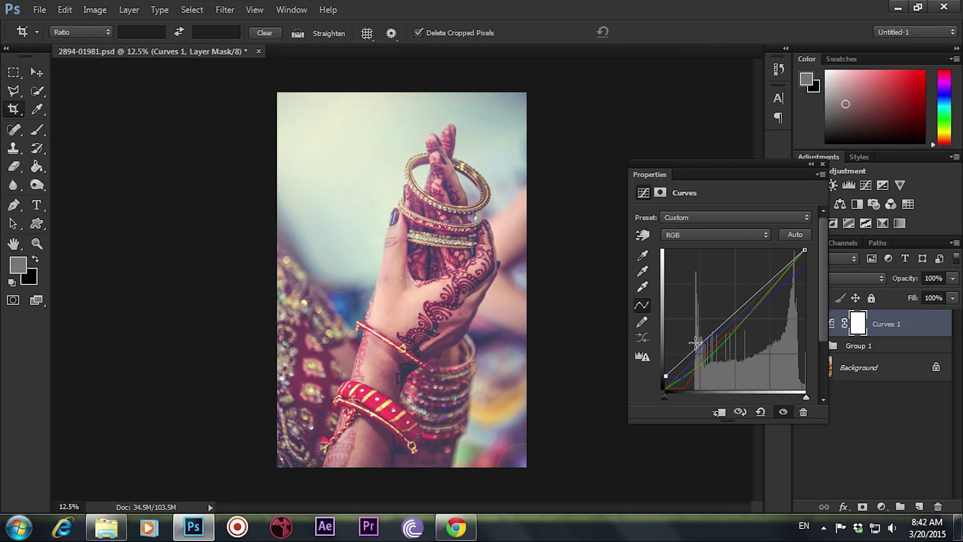
{"action": "left_click_drag", "start_coordinate": [695, 343], "coordinate": [705, 351]}
{"action": "left_click_drag", "start_coordinate": [802, 250], "coordinate": [804, 257]}
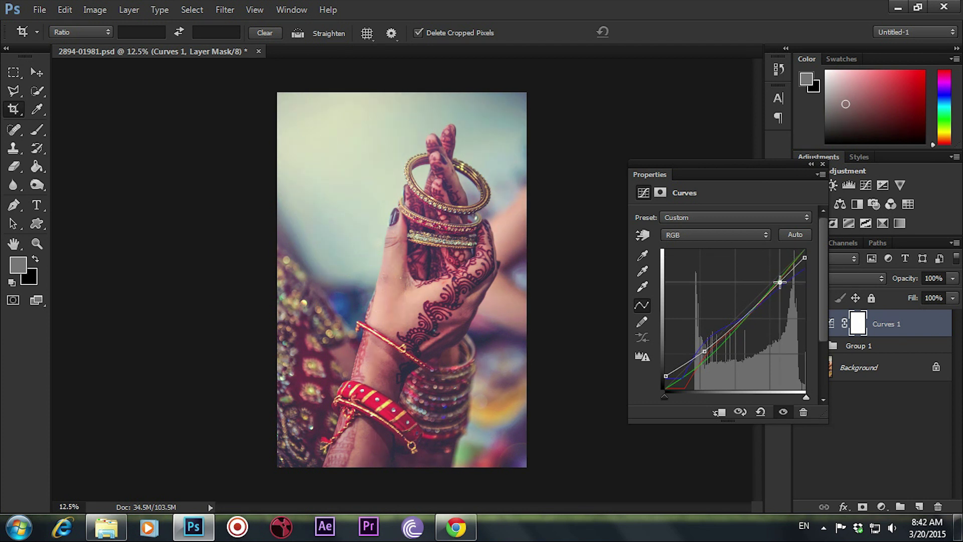
{"action": "left_click", "coordinate": [778, 281]}
{"action": "left_click_drag", "start_coordinate": [778, 281], "coordinate": [775, 283]}
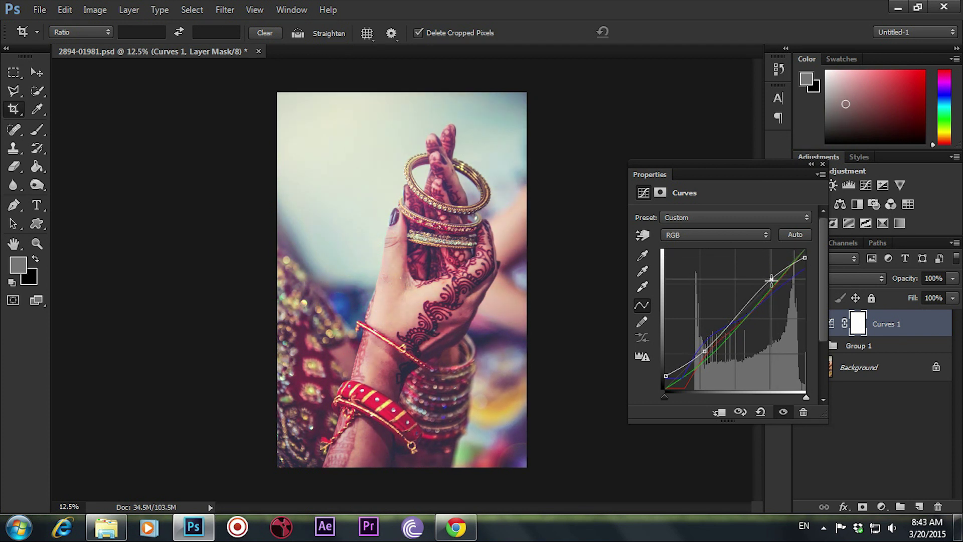
{"action": "left_click_drag", "start_coordinate": [736, 319], "coordinate": [735, 317]}
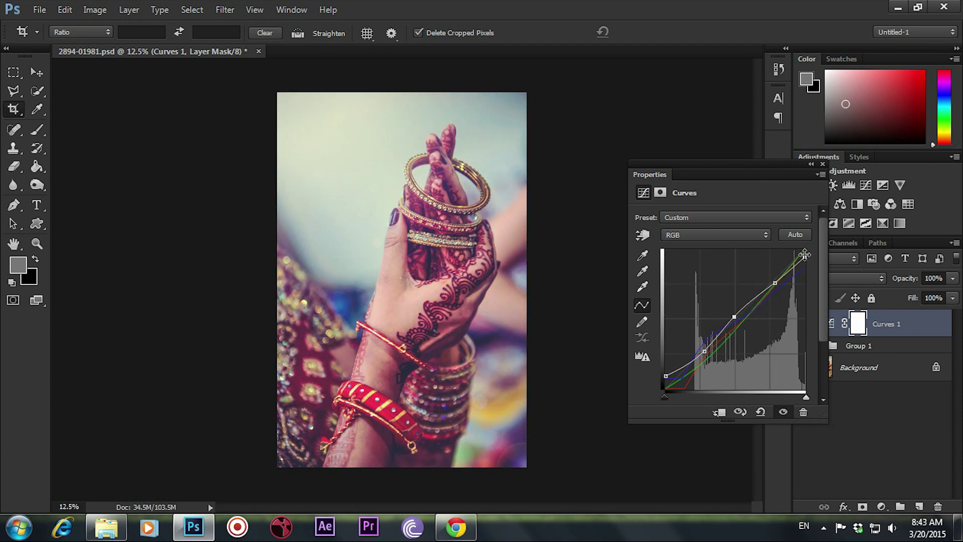
{"action": "left_click", "coordinate": [823, 164]}
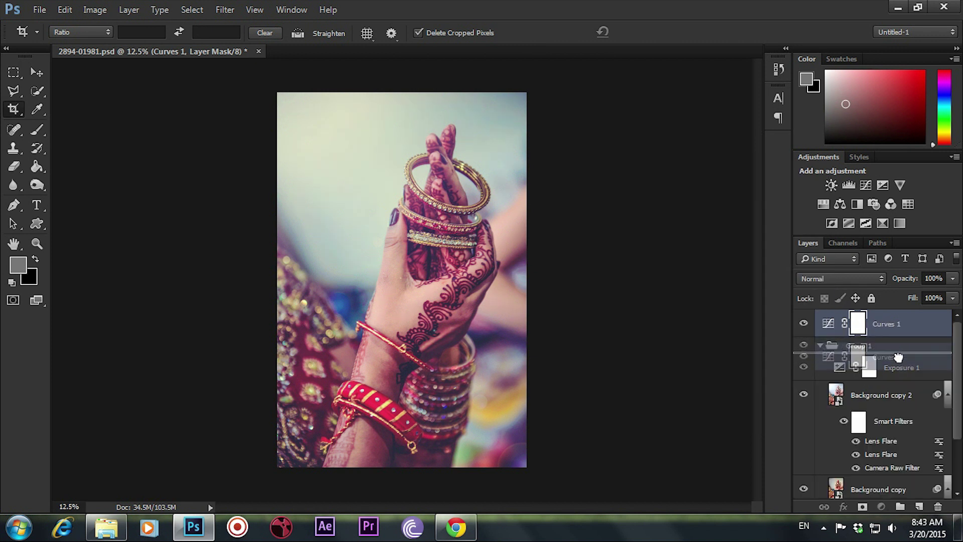
{"action": "left_click_drag", "start_coordinate": [822, 336], "coordinate": [898, 362]}
{"action": "left_click", "coordinate": [821, 319]}
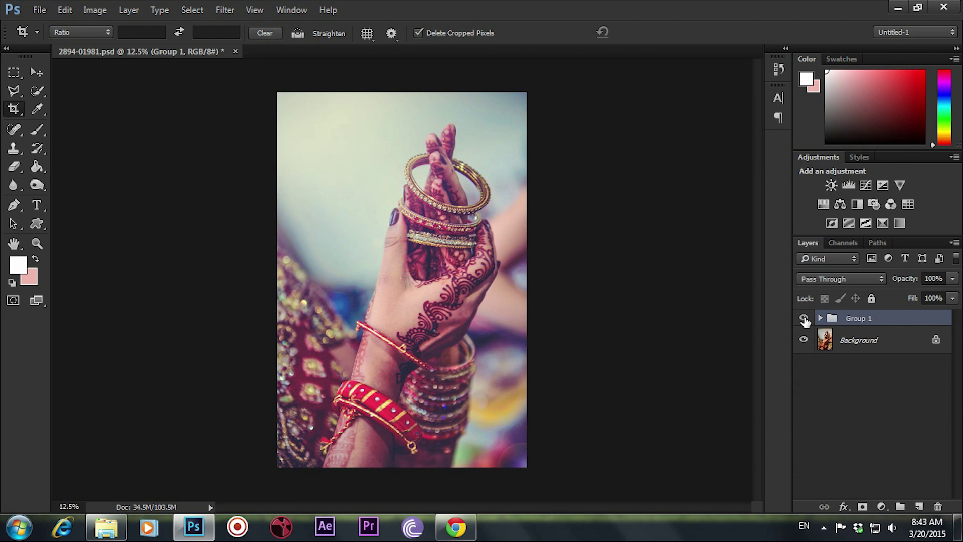
{"action": "left_click", "coordinate": [821, 319]}
{"action": "left_click", "coordinate": [898, 339]}
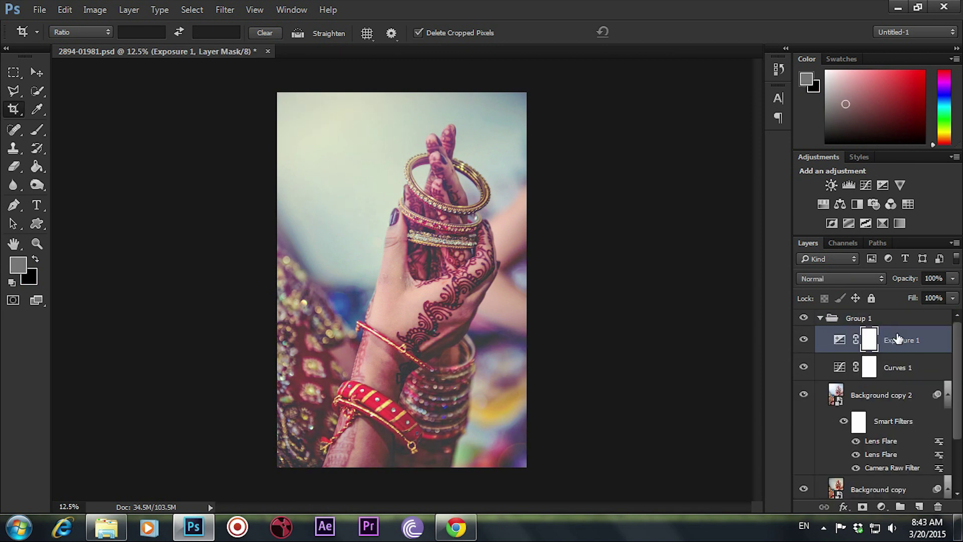
{"action": "left_click", "coordinate": [821, 318]}
{"action": "left_click", "coordinate": [804, 319]}
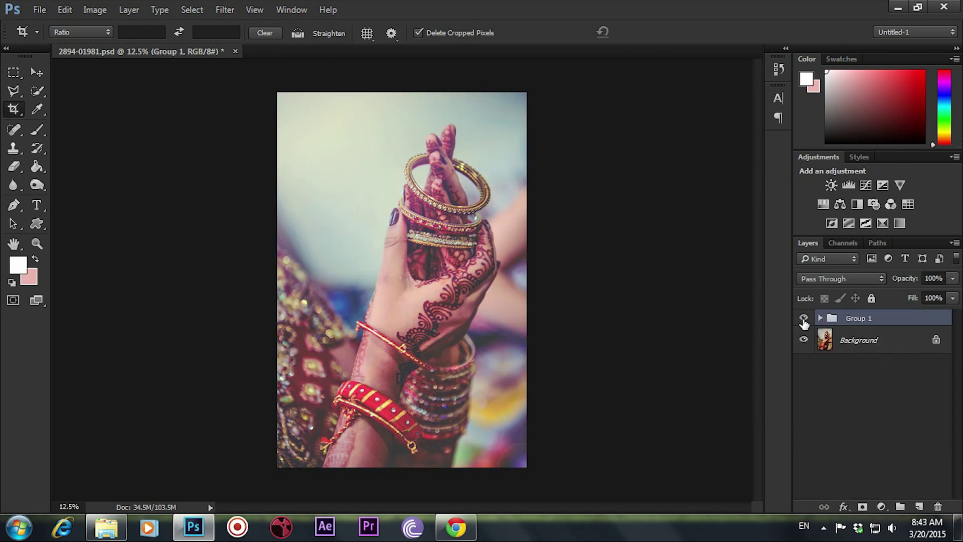
{"action": "left_click_drag", "start_coordinate": [873, 350], "coordinate": [927, 501]}
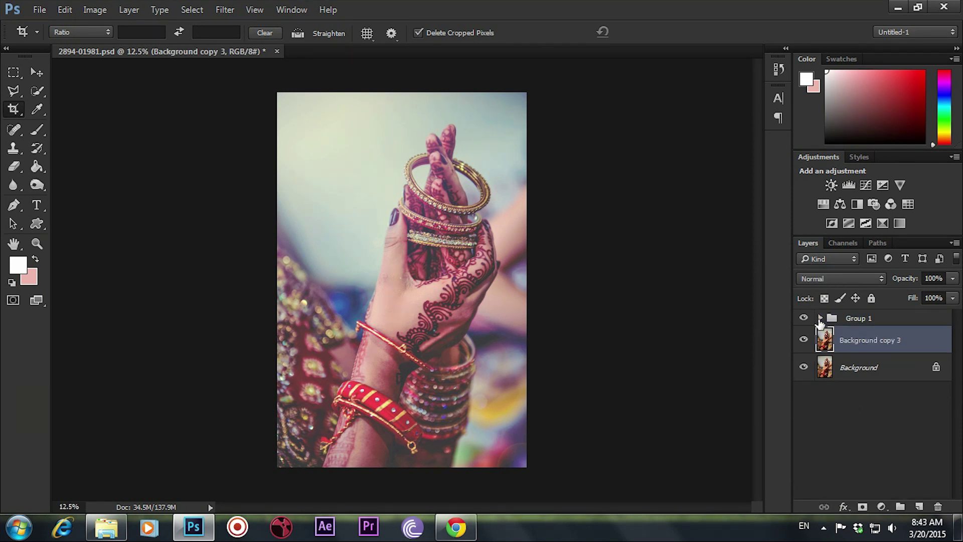
{"action": "left_click", "coordinate": [821, 318]}
{"action": "left_click", "coordinate": [804, 395]}
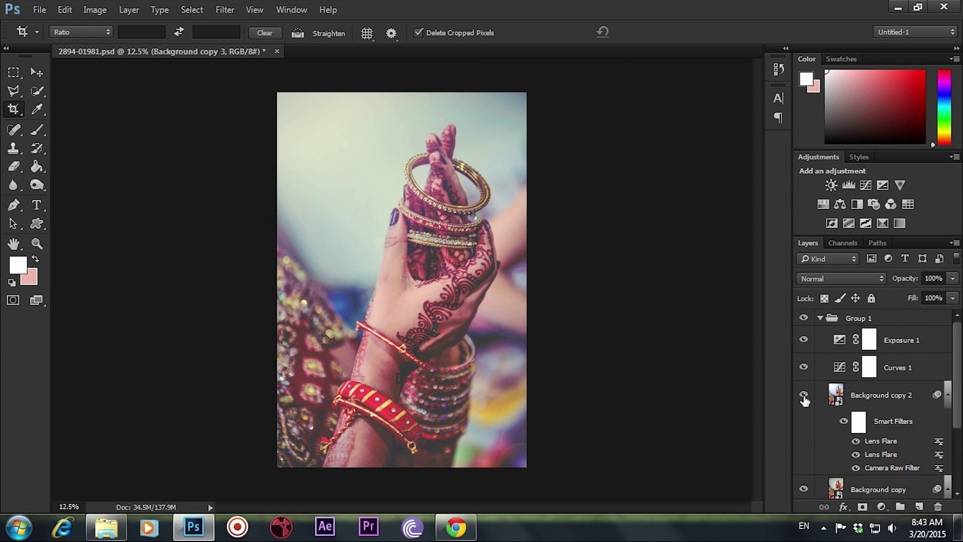
{"action": "left_click", "coordinate": [821, 318]}
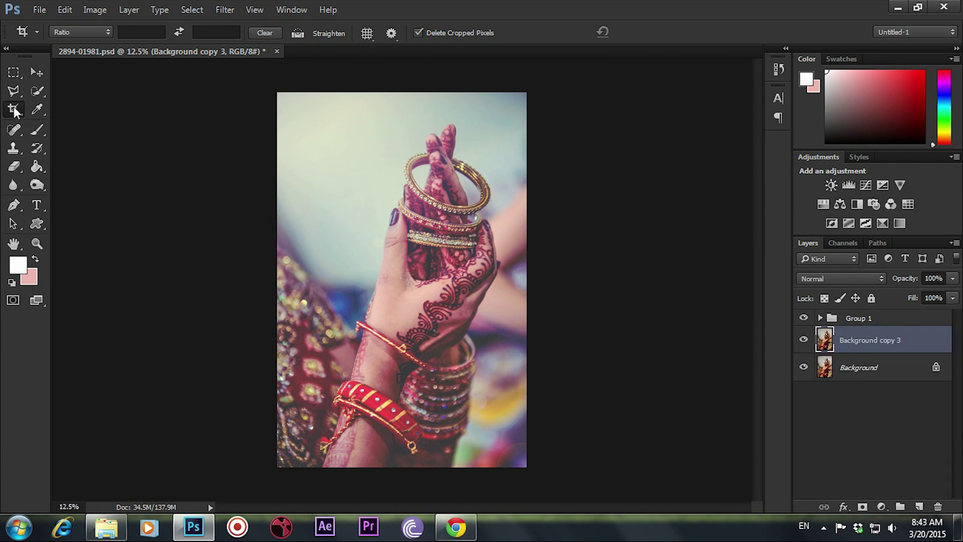
- Widen the canvas leftward and place Background copy 3, above Group 1, in the left half
{"action": "mouse_move", "coordinate": [278, 281]}
{"action": "left_mouse_down"}
{"action": "mouse_move", "coordinate": [146, 284]}
{"action": "mouse_move", "coordinate": [150, 269]}
{"action": "left_mouse_up"}
{"action": "key", "text": "Return"}
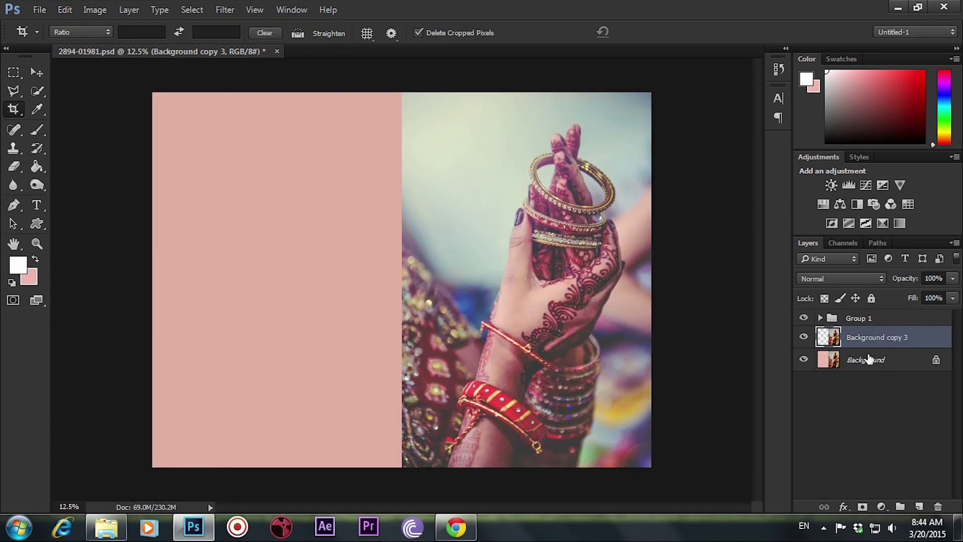
{"action": "left_click_drag", "start_coordinate": [869, 346], "coordinate": [910, 327]}
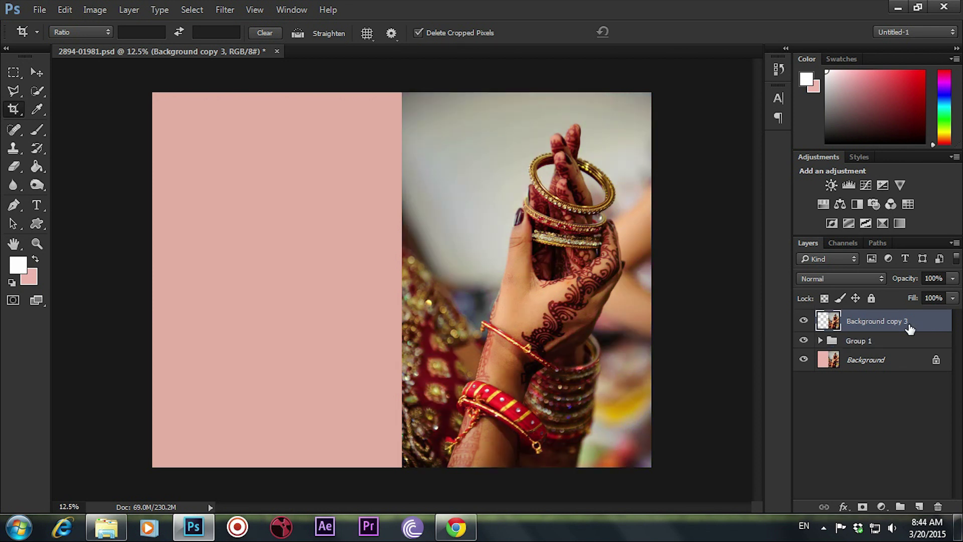
{"action": "key", "text": "v"}
{"action": "left_click_drag", "start_coordinate": [491, 300], "coordinate": [285, 301]}
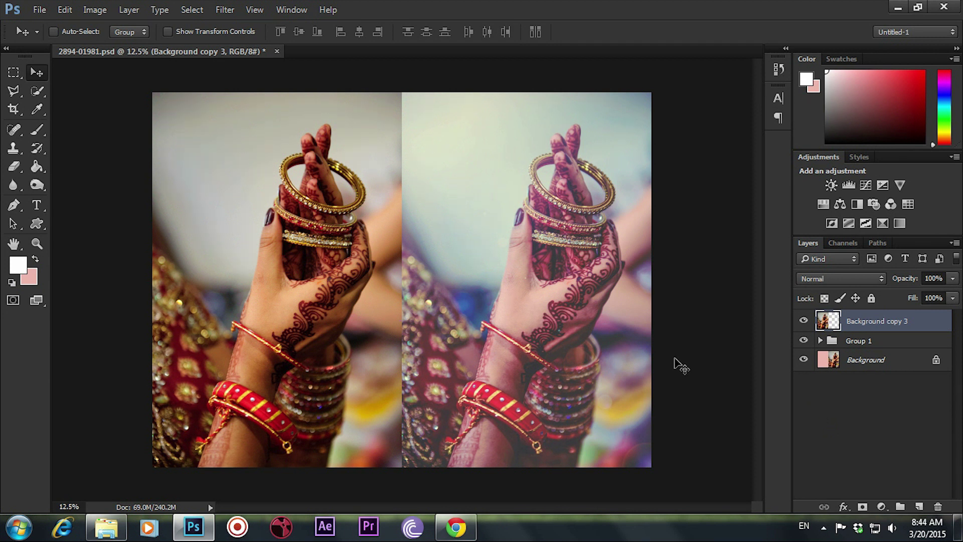
- Reopen Background copy 2's Camera Raw Filter in Group 1, past the smart filter warning
{"action": "scroll", "coordinate": [428, 434], "scroll_direction": "up", "scroll_amount": 4}
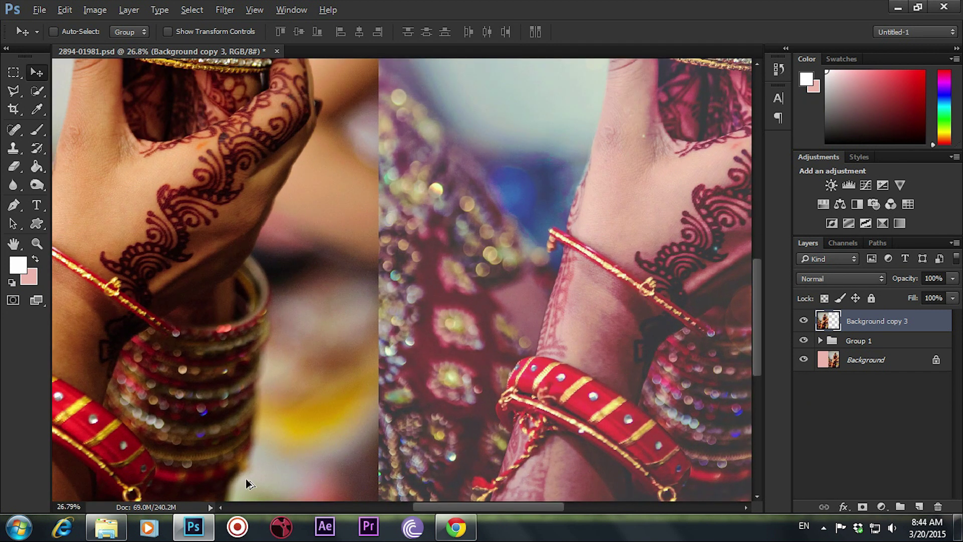
{"action": "scroll", "coordinate": [300, 138], "scroll_direction": "up", "scroll_amount": 3}
{"action": "mouse_move", "coordinate": [496, 507]}
{"action": "left_mouse_down"}
{"action": "mouse_move", "coordinate": [435, 507]}
{"action": "mouse_move", "coordinate": [586, 508]}
{"action": "left_mouse_up"}
{"action": "left_click", "coordinate": [819, 341]}
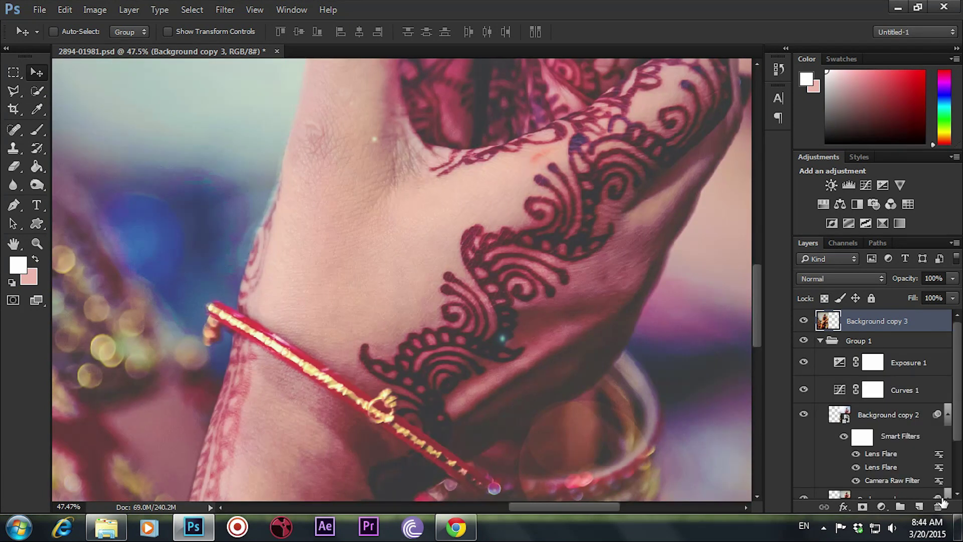
{"action": "scroll", "coordinate": [955, 420], "scroll_direction": "down", "scroll_amount": 1}
{"action": "double_click", "coordinate": [888, 458]}
{"action": "key", "text": "Return"}
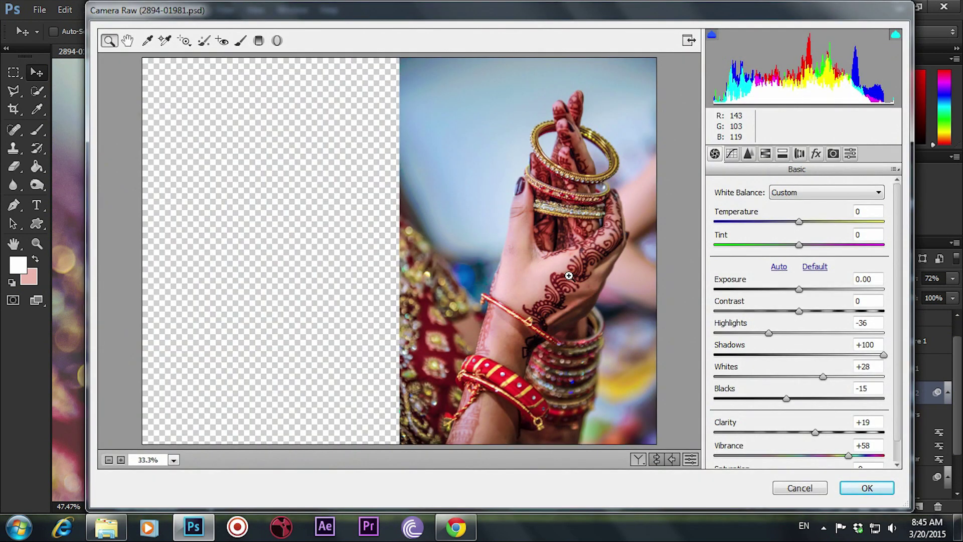
{"action": "left_click", "coordinate": [569, 275]}
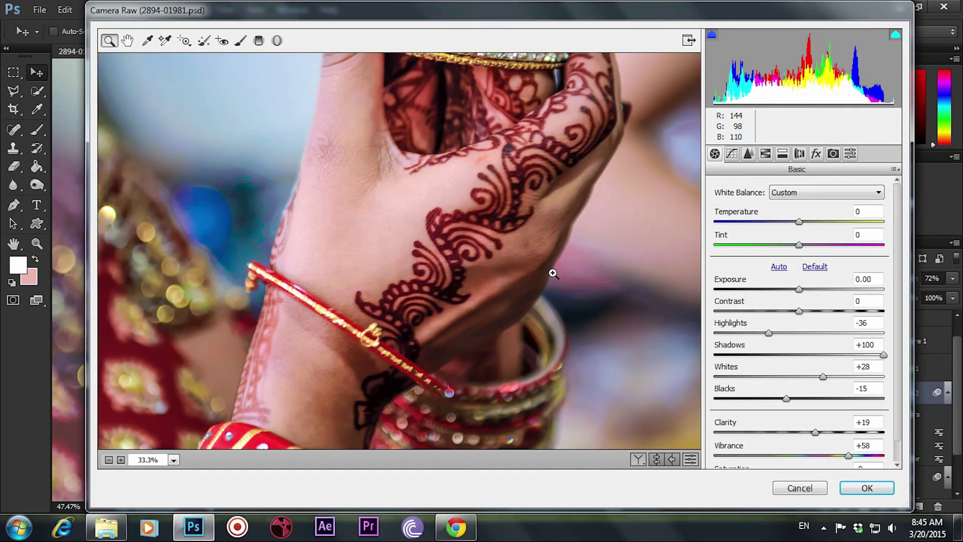
- In the Detail tab, set Camera Raw sharpening to Amount 68 and Radius 1.9
{"action": "left_click", "coordinate": [392, 218]}
{"action": "left_click", "coordinate": [766, 154]}
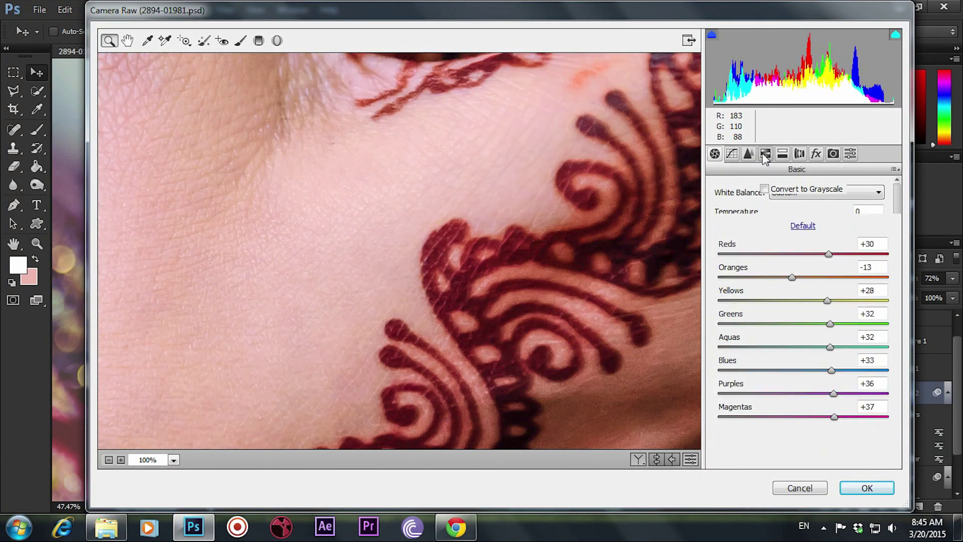
{"action": "left_click", "coordinate": [782, 154]}
{"action": "left_click", "coordinate": [782, 154]}
{"action": "left_click", "coordinate": [749, 154]}
{"action": "left_click", "coordinate": [741, 210]}
{"action": "left_click", "coordinate": [801, 233]}
{"action": "left_click_drag", "start_coordinate": [801, 234], "coordinate": [815, 234]}
{"action": "left_click_drag", "start_coordinate": [742, 210], "coordinate": [770, 211]}
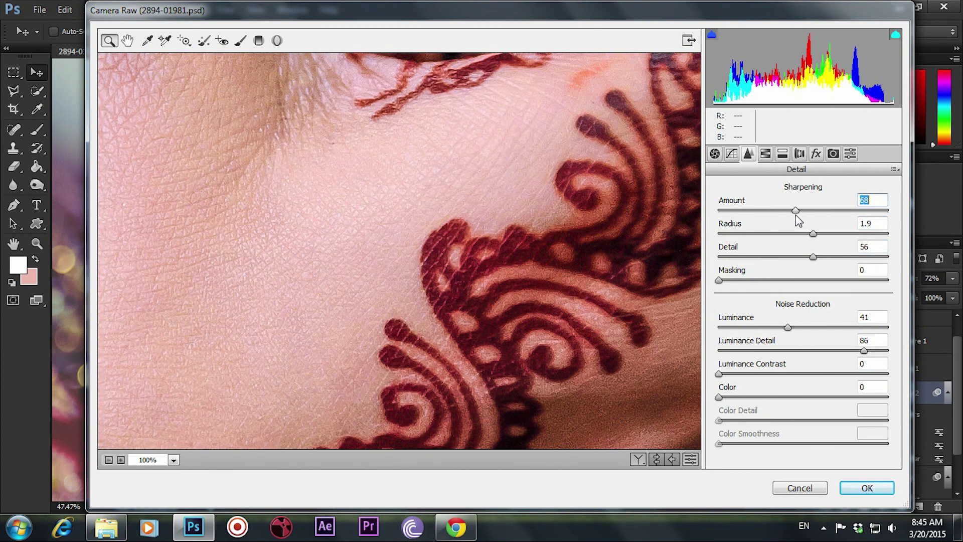
{"action": "left_click", "coordinate": [813, 234]}
- Lower luminance noise reduction to 33 with Luminance Detail 88, then apply the filter
{"action": "left_click_drag", "start_coordinate": [865, 350], "coordinate": [867, 350]}
{"action": "left_click_drag", "start_coordinate": [788, 327], "coordinate": [775, 328]}
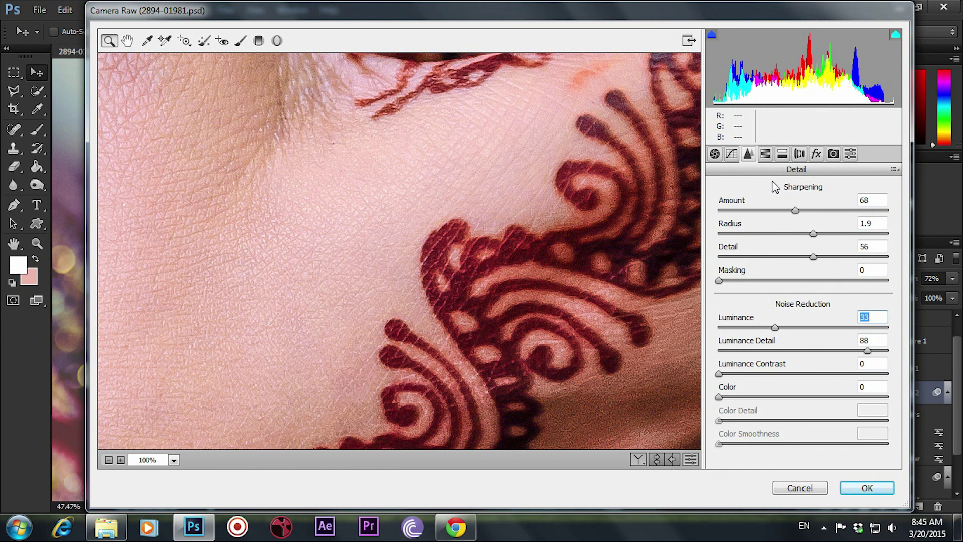
{"action": "left_click", "coordinate": [109, 460]}
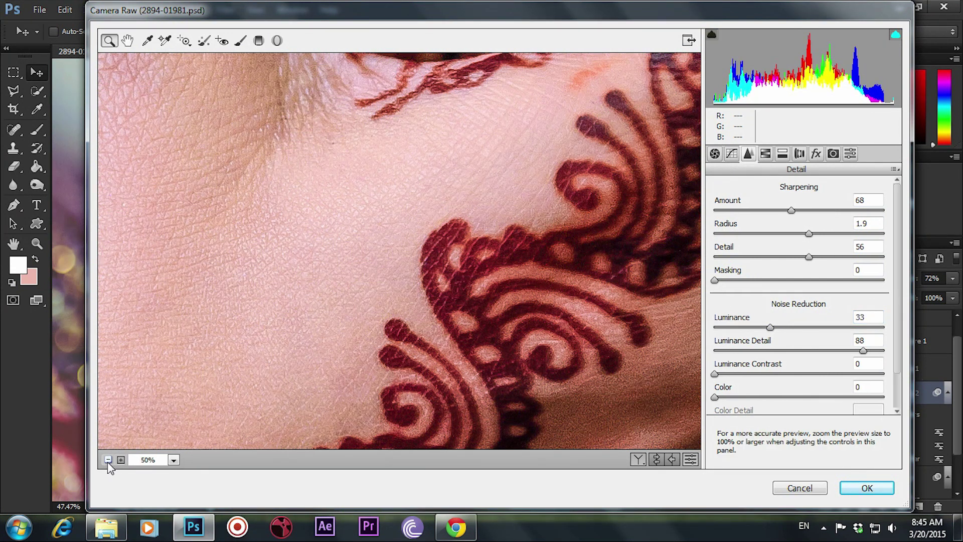
{"action": "left_click", "coordinate": [107, 460]}
{"action": "left_click", "coordinate": [107, 460]}
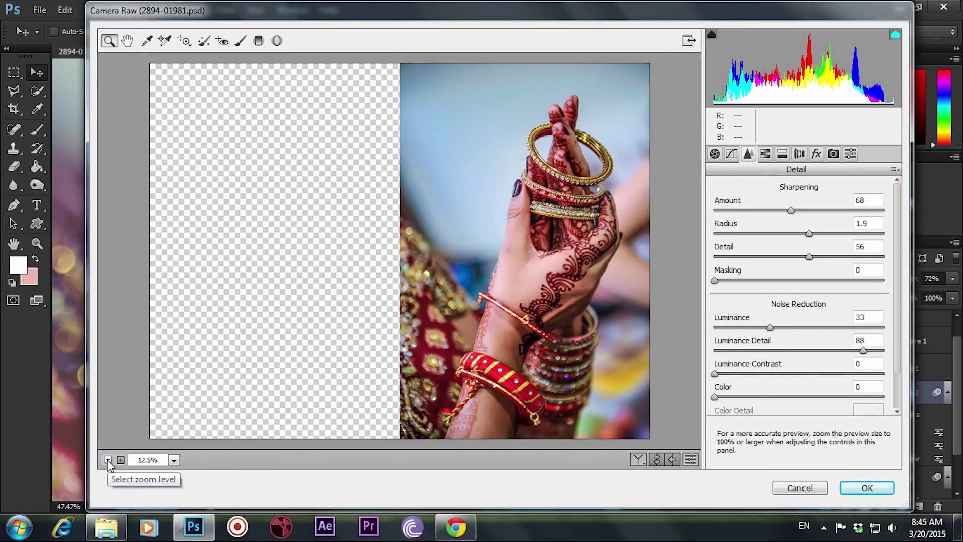
{"action": "left_click", "coordinate": [879, 489]}
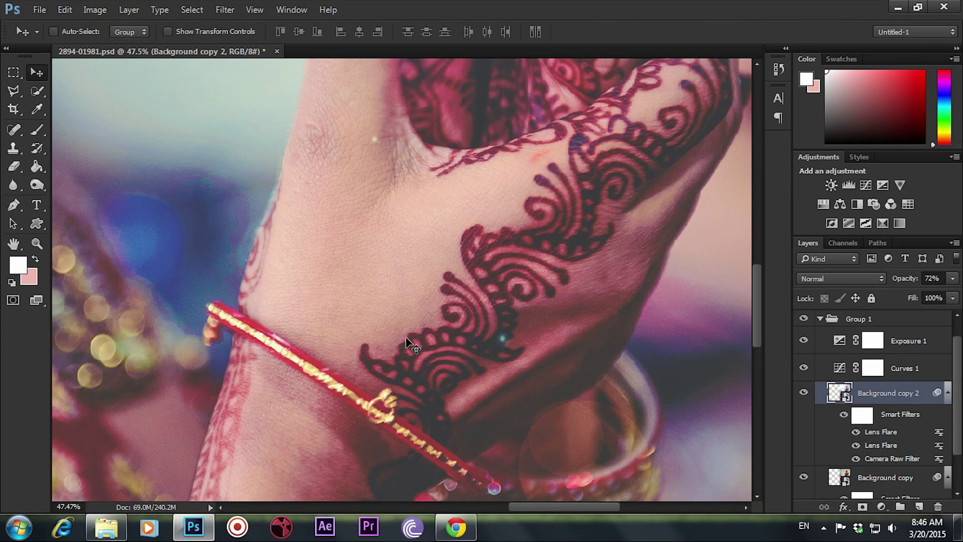
- Compare before and after by toggling Group 1 and Background copy 3 visibility
{"action": "left_click", "coordinate": [37, 243]}
{"action": "left_click", "coordinate": [398, 350], "text": "alt"}
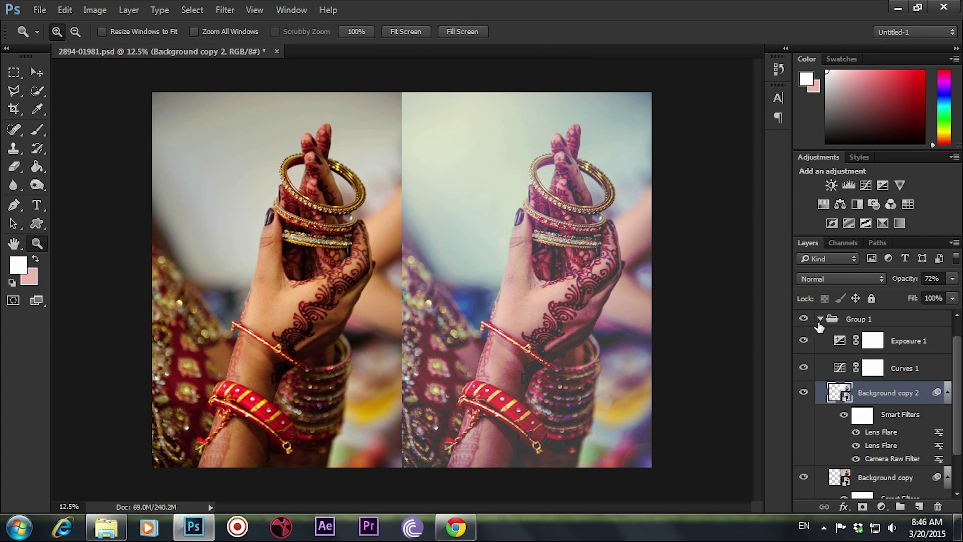
{"action": "left_click", "coordinate": [820, 321]}
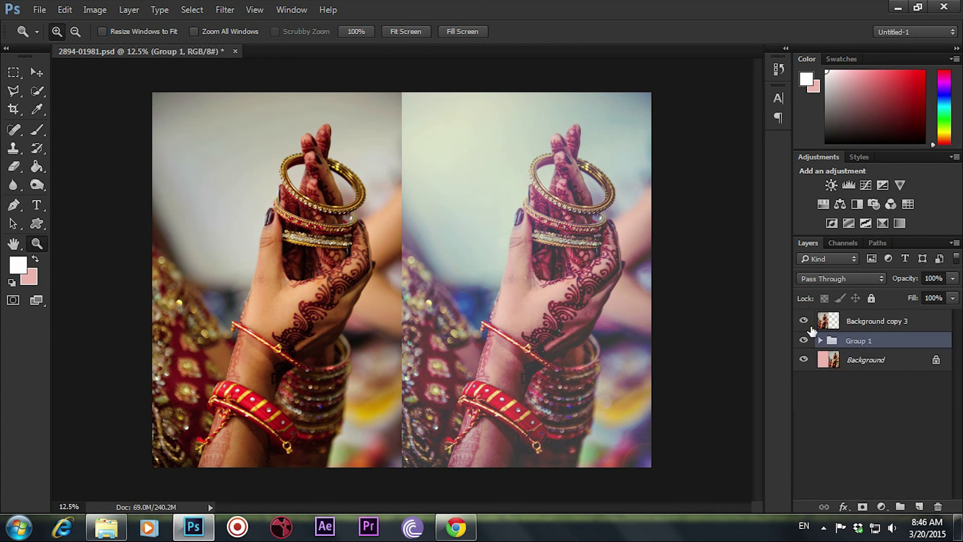
{"action": "left_click", "coordinate": [804, 341]}
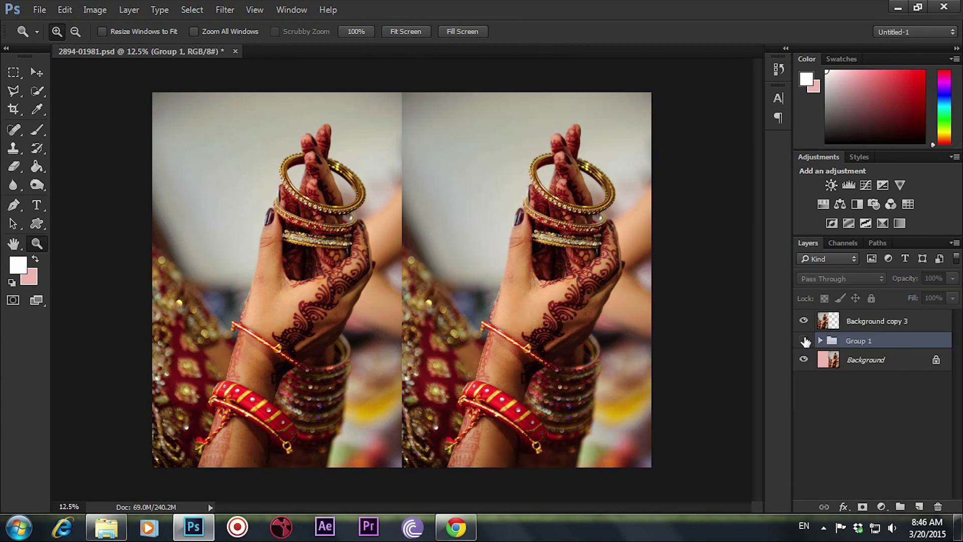
{"action": "left_click", "coordinate": [805, 321]}
{"action": "left_click", "coordinate": [805, 340]}
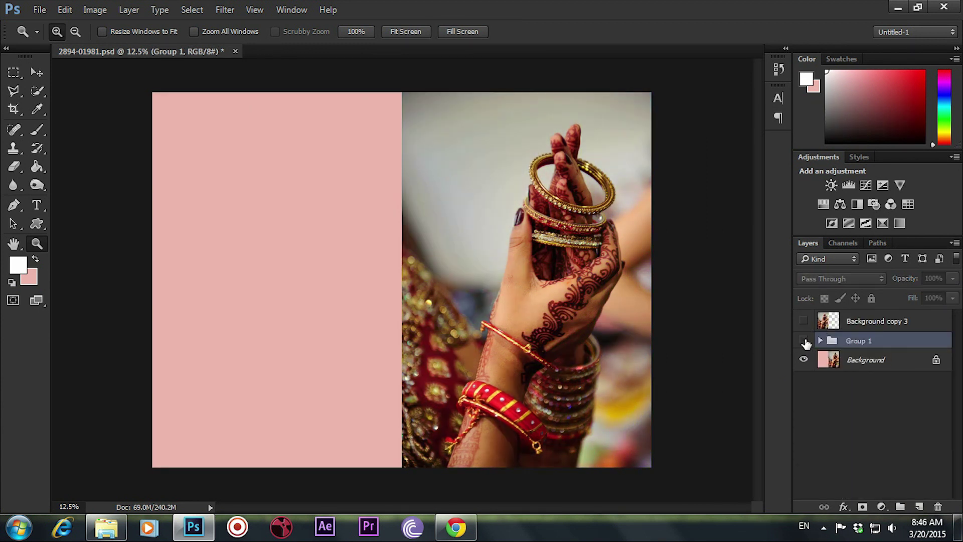
{"action": "left_click", "coordinate": [804, 340]}
{"action": "left_click", "coordinate": [804, 321]}
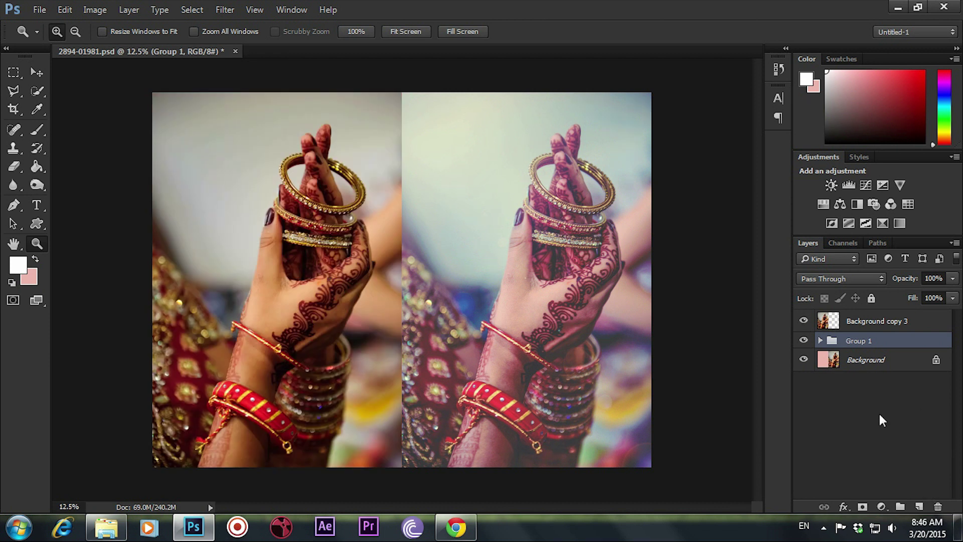
- Adjust the Blue channel curve of Curves 1, moving its shadow and midtone points
{"action": "left_click", "coordinate": [821, 341]}
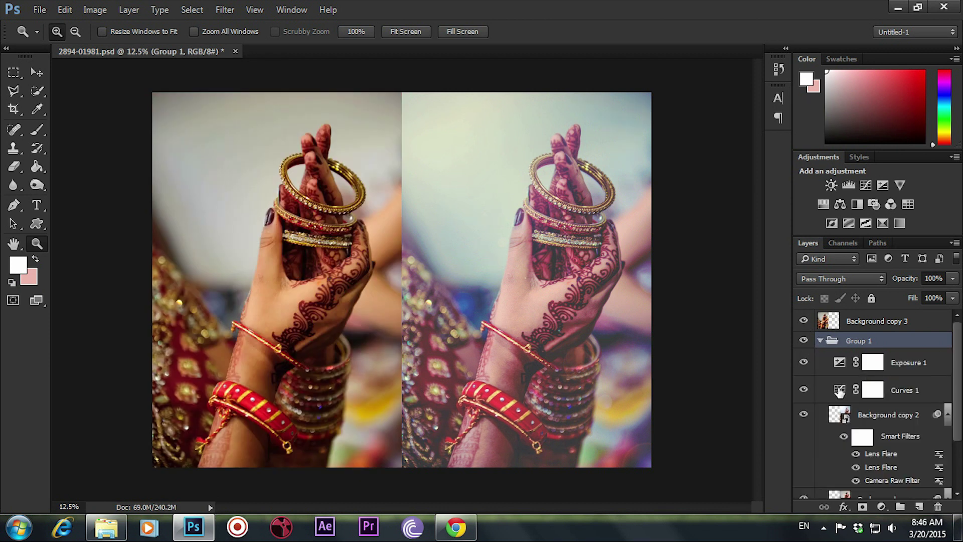
{"action": "double_click", "coordinate": [839, 392]}
{"action": "left_click", "coordinate": [717, 235]}
{"action": "left_click", "coordinate": [730, 274]}
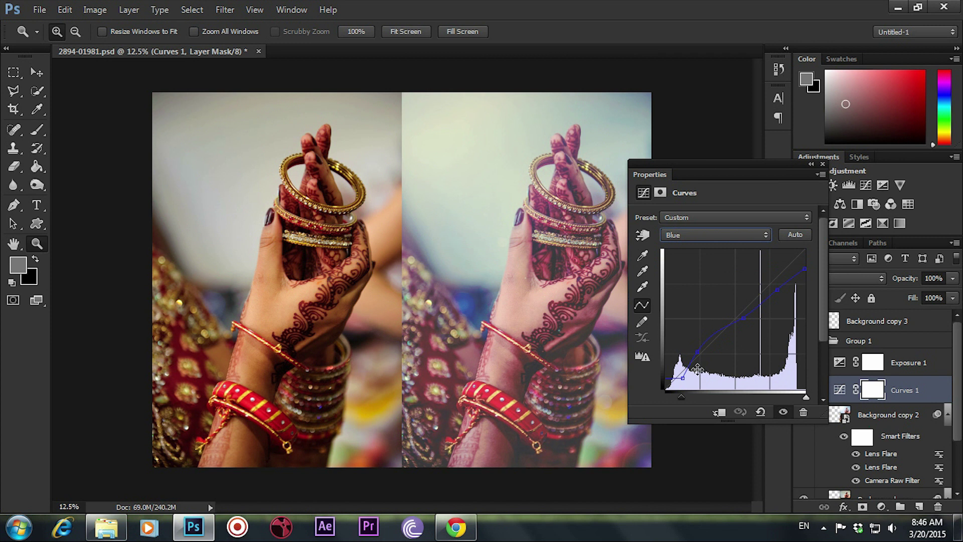
{"action": "mouse_move", "coordinate": [683, 378]}
{"action": "left_mouse_down"}
{"action": "mouse_move", "coordinate": [674, 385]}
{"action": "mouse_move", "coordinate": [676, 376]}
{"action": "left_mouse_up"}
{"action": "left_click_drag", "start_coordinate": [743, 318], "coordinate": [751, 325]}
{"action": "left_click", "coordinate": [835, 260]}
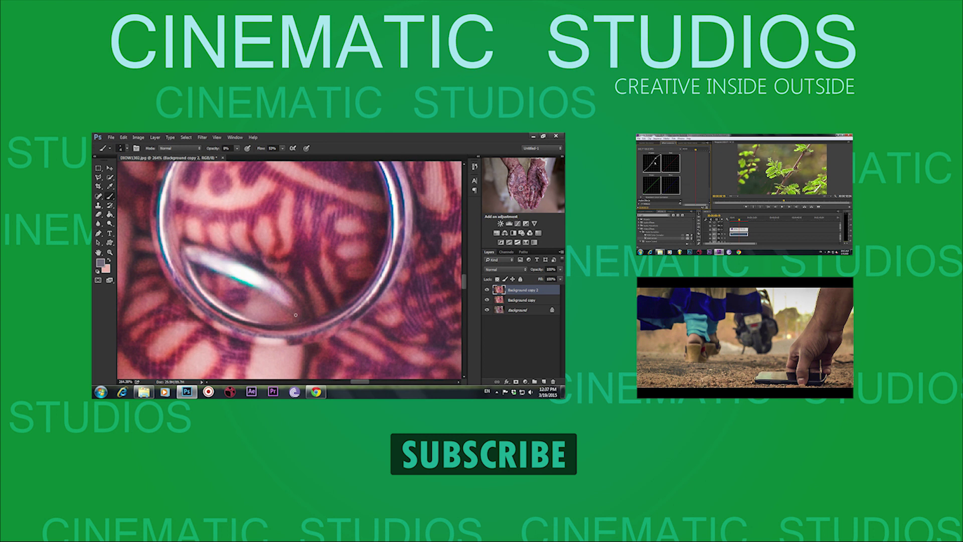
{"action": "scroll", "coordinate": [354, 295], "scroll_direction": "down", "scroll_amount": 3}
{"action": "scroll", "coordinate": [304, 275], "scroll_direction": "up", "scroll_amount": 2}
{"action": "scroll", "coordinate": [304, 276], "scroll_direction": "up", "scroll_amount": 2}
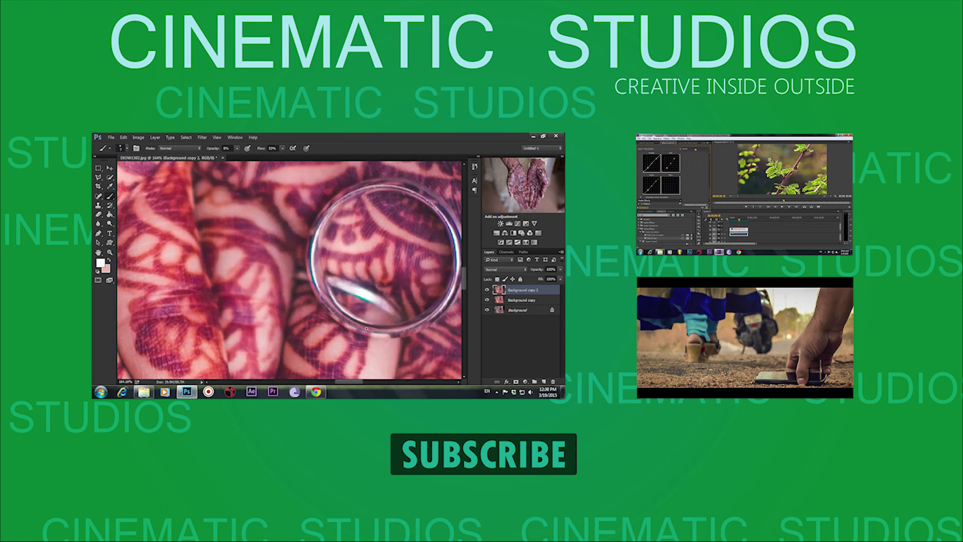
{"action": "scroll", "coordinate": [367, 328], "scroll_direction": "down", "scroll_amount": 1}
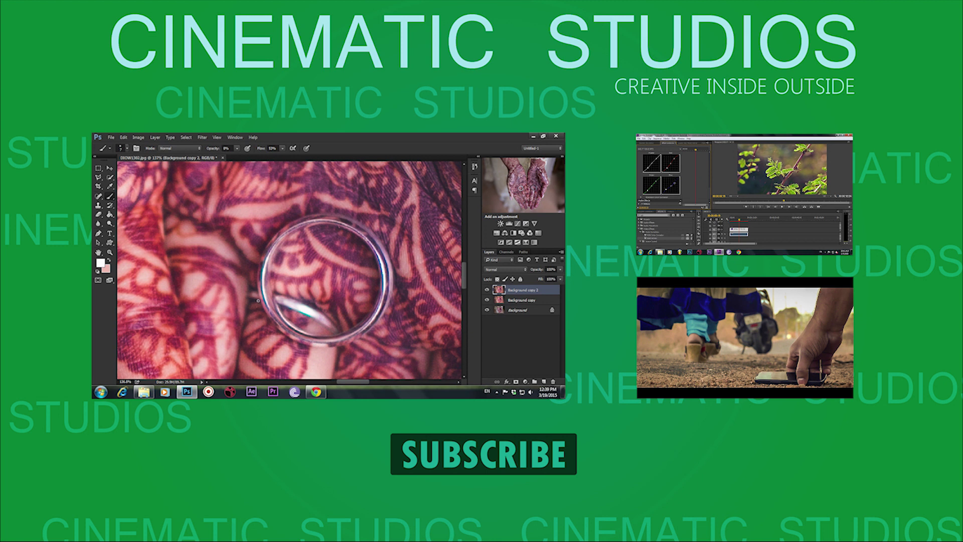